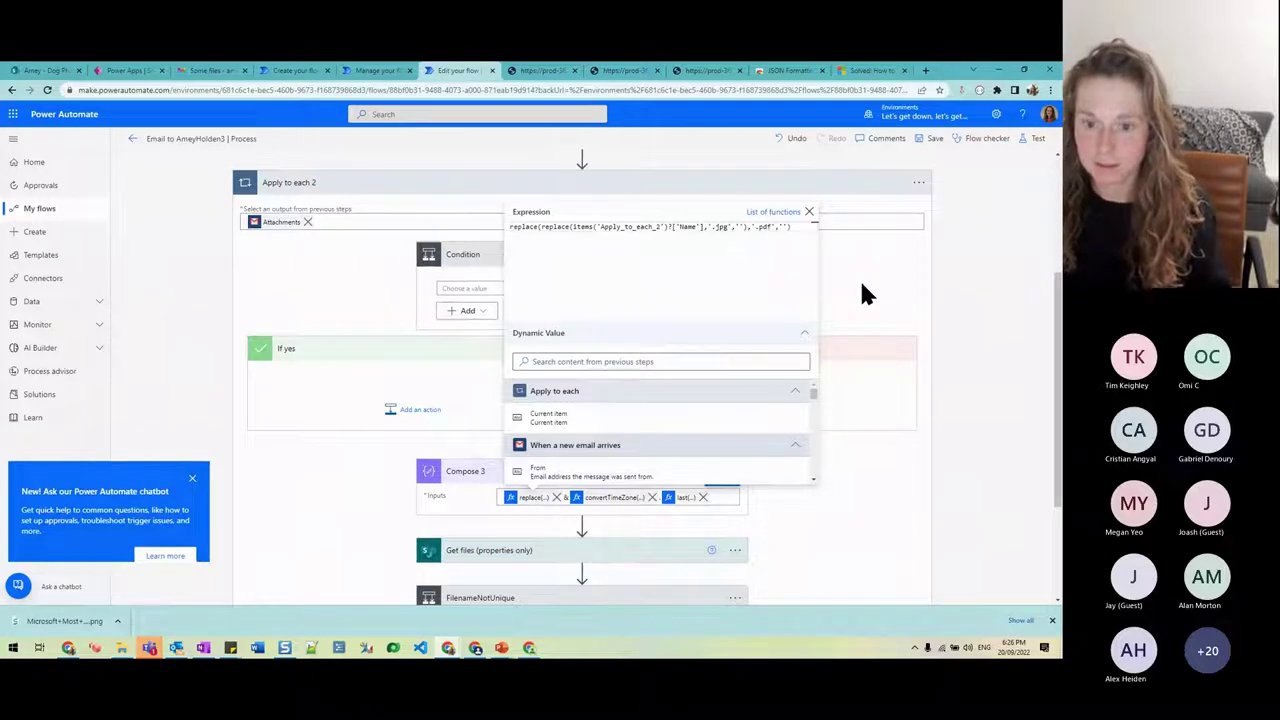
Step: Set the first value of the Condition in Apply to each 2 to the Attachments Name dynamic content from the new email trigger
click(862, 292)
click(480, 288)
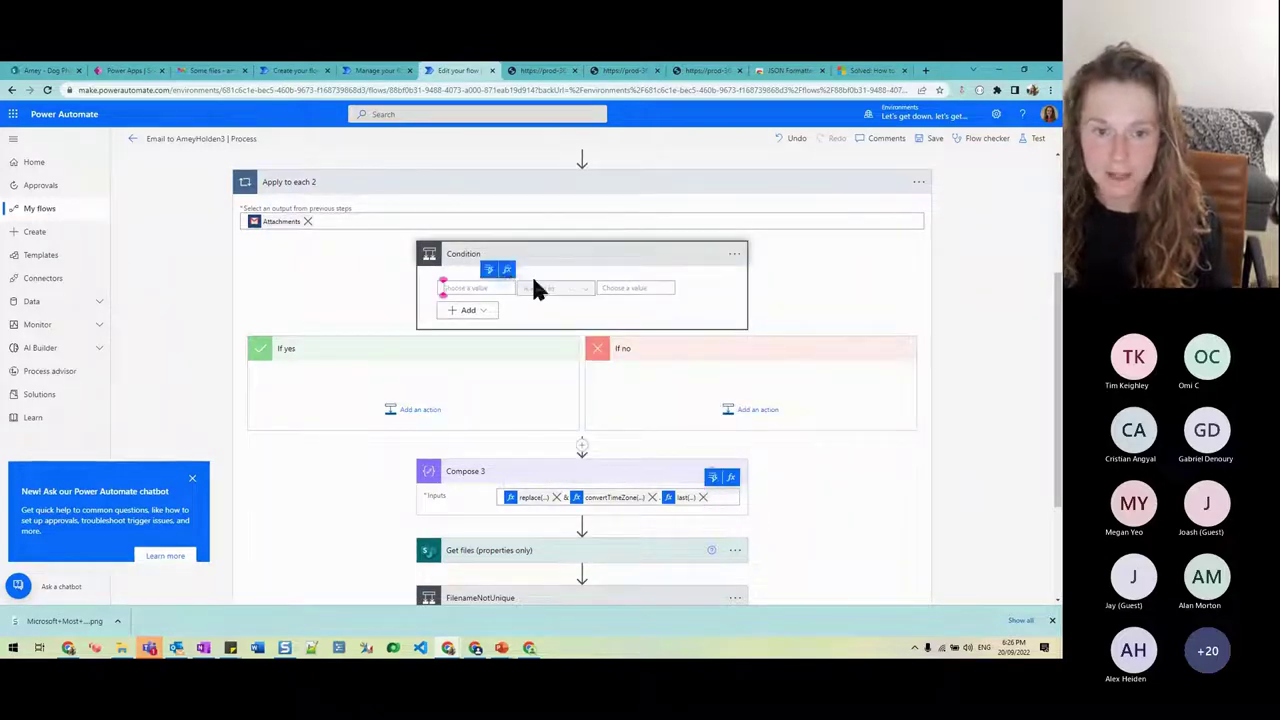
click(490, 272)
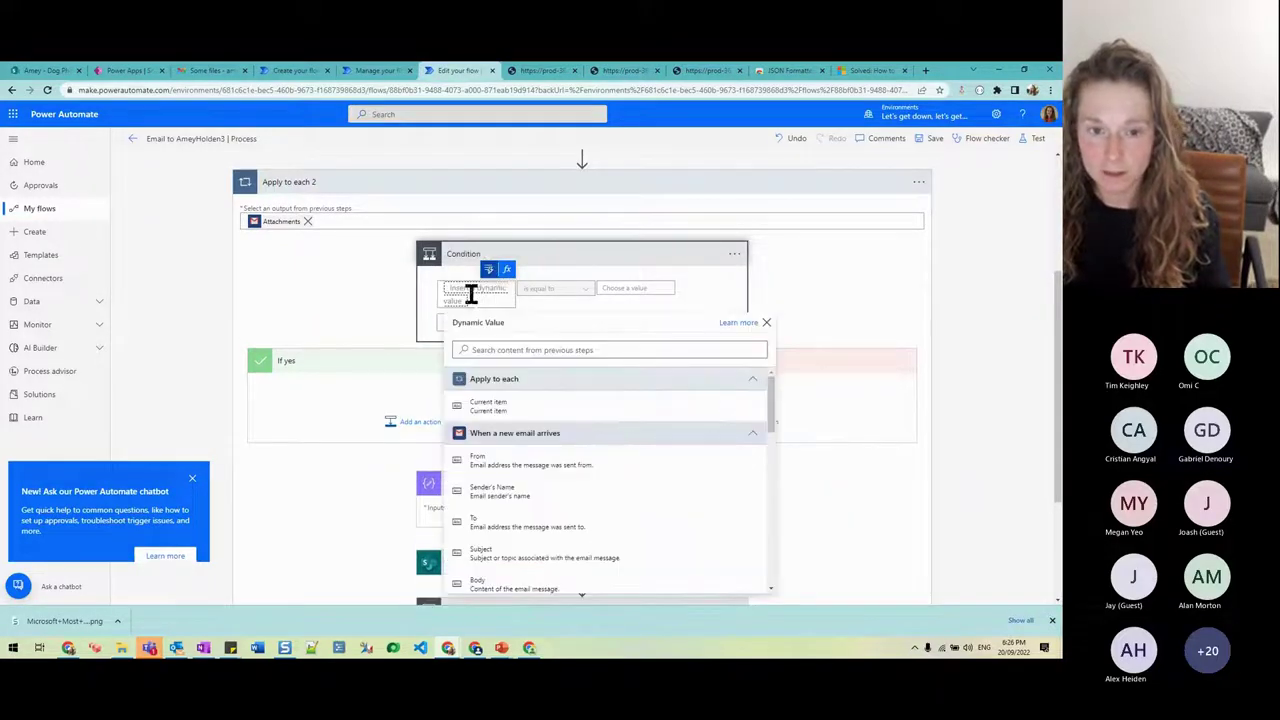
scroll(560, 462, down, 10)
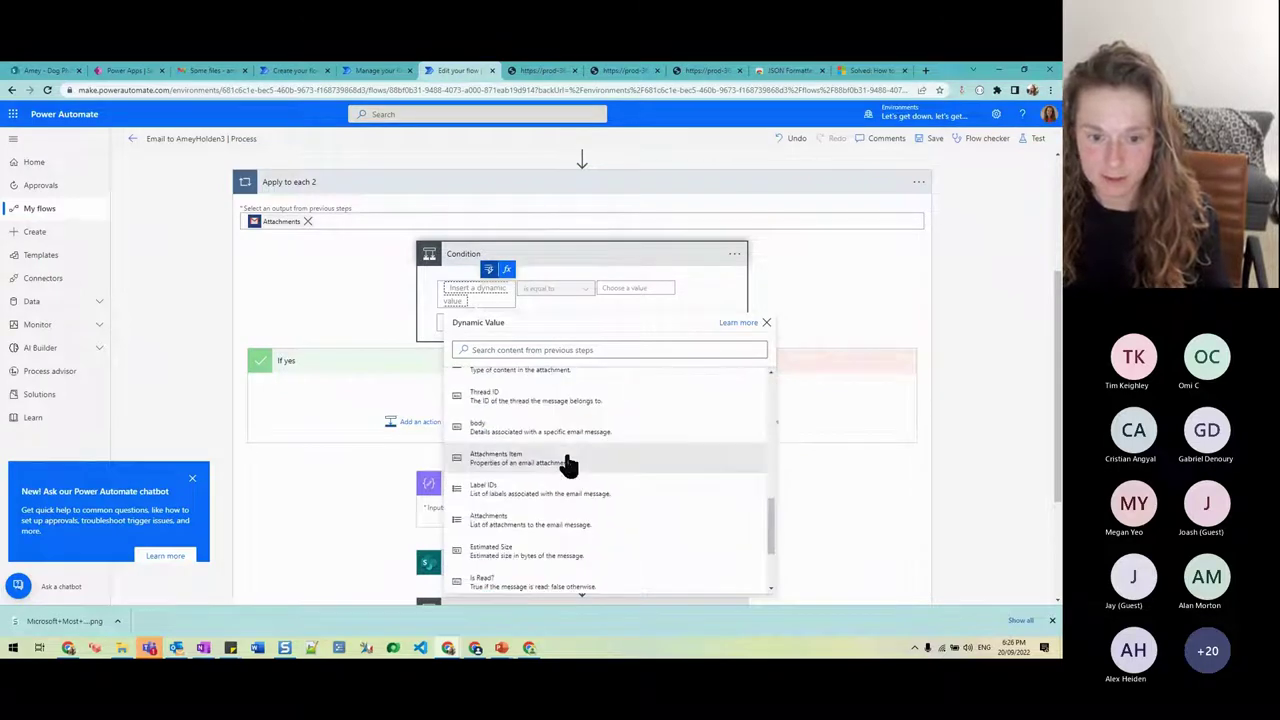
scroll(566, 470, up, 10)
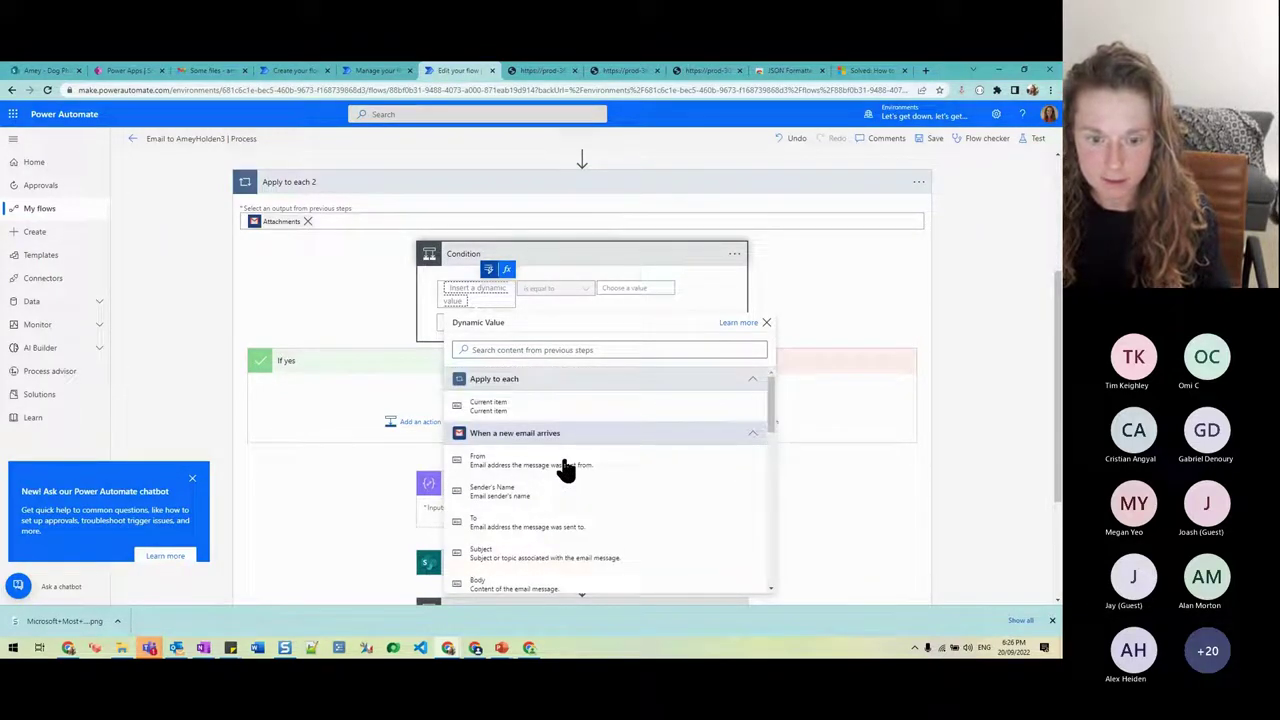
scroll(566, 470, down, 5)
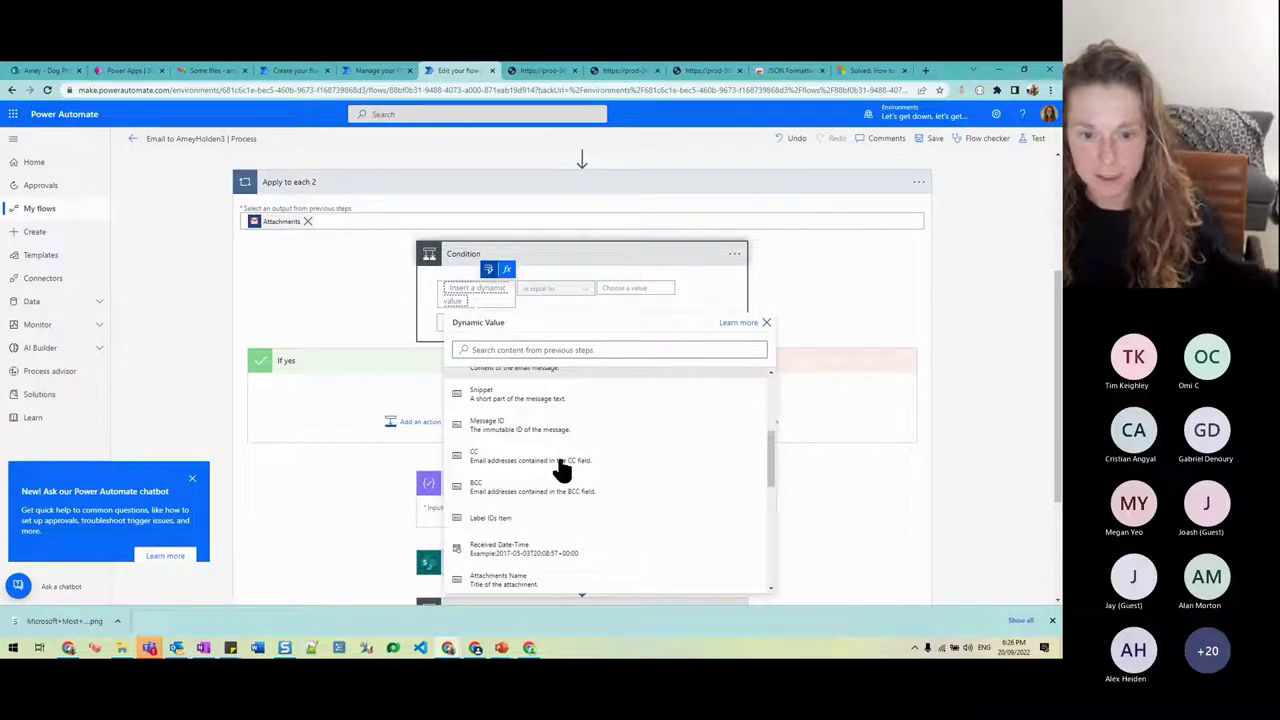
click(557, 348)
text(ame)
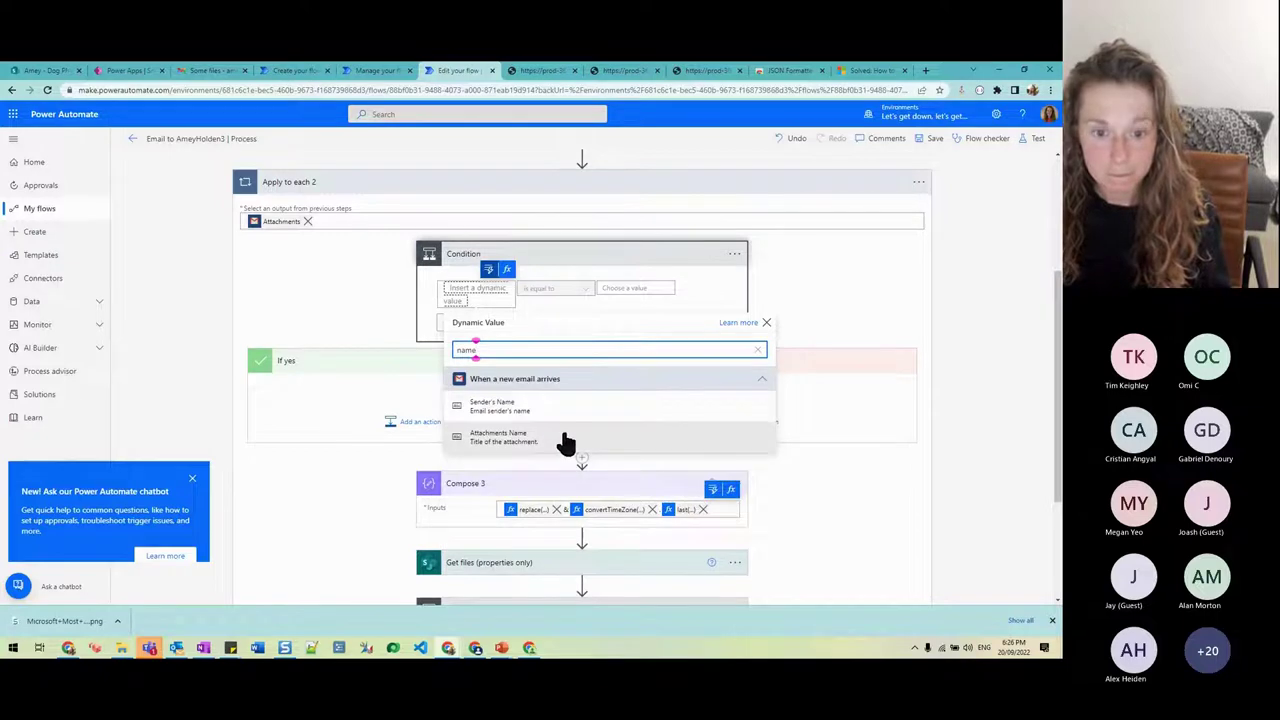
click(566, 440)
Step: Set the Condition's operator to contains and its comparison value to .pdf
click(572, 295)
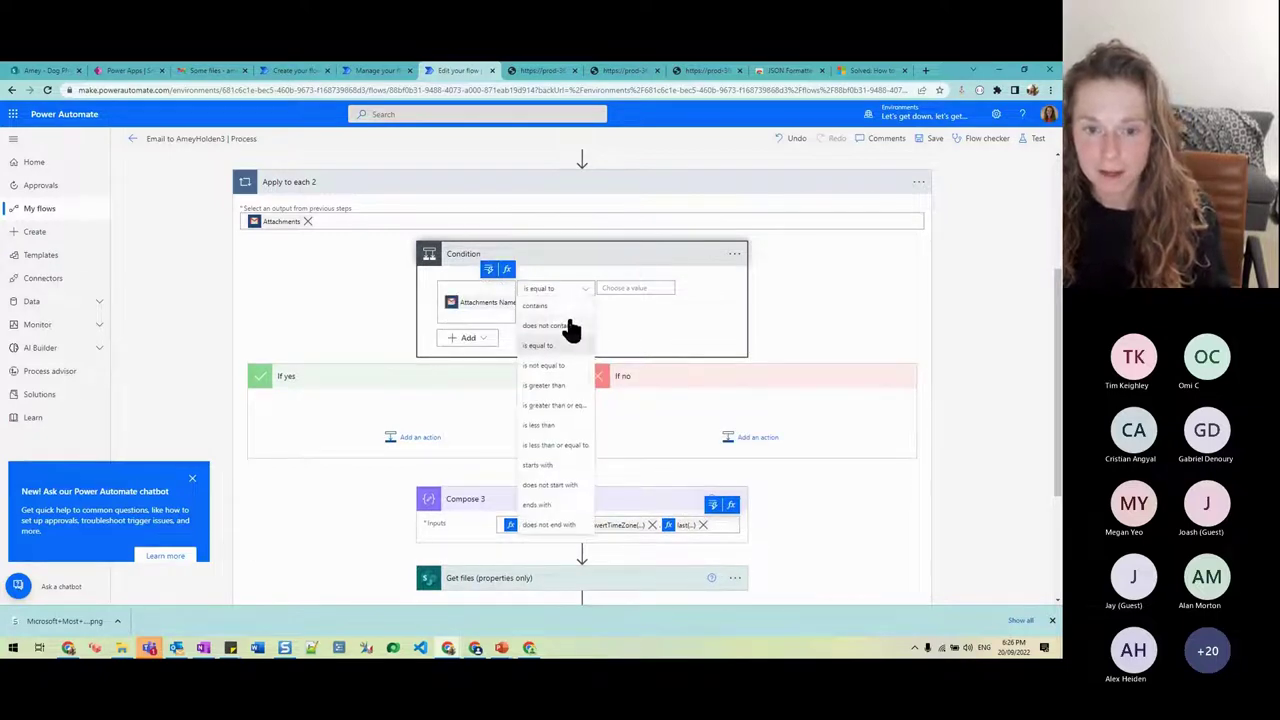
click(554, 318)
click(660, 287)
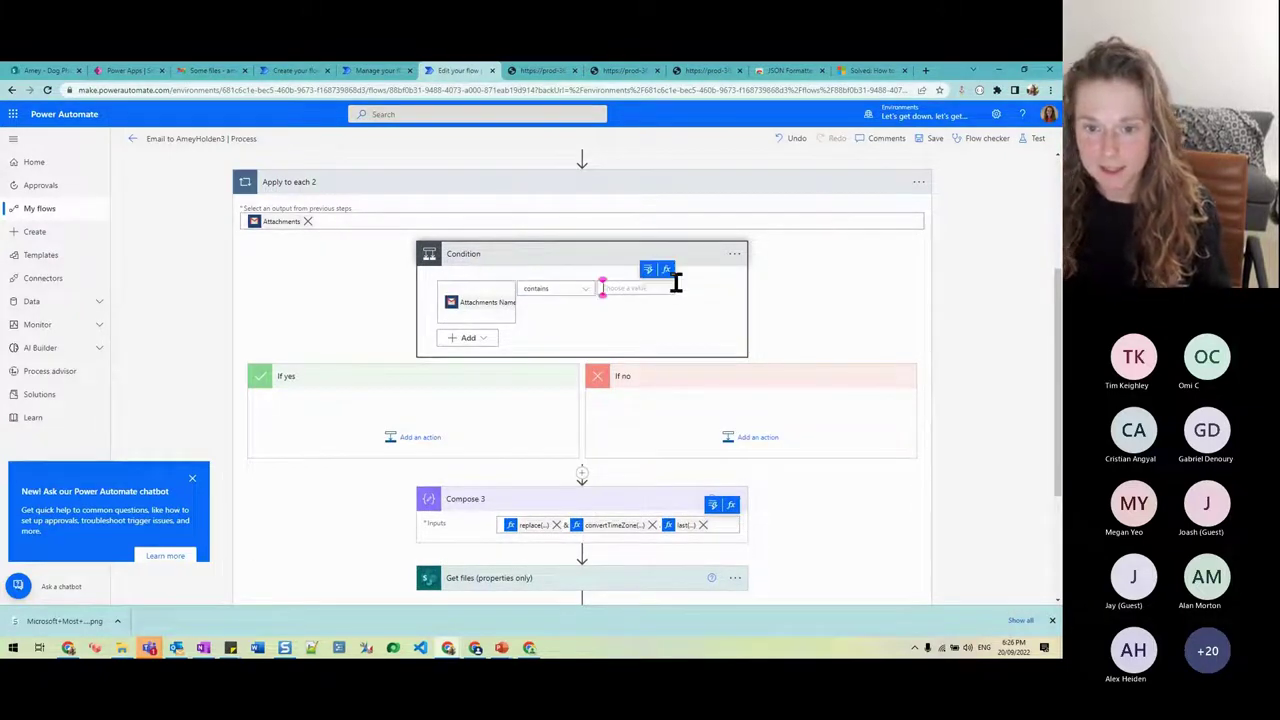
text(.pdf)
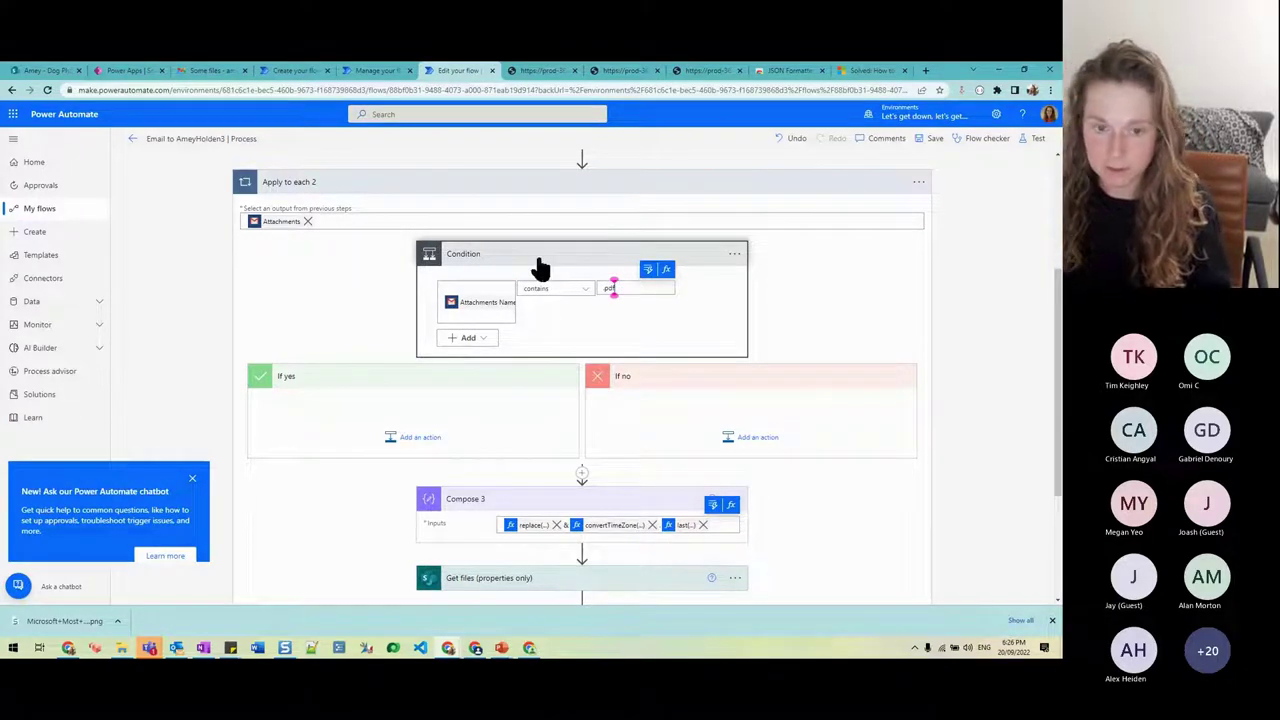
Step: Delete the Get files (properties only) step from the Apply to each 2 loop
scroll(543, 429, down, 3)
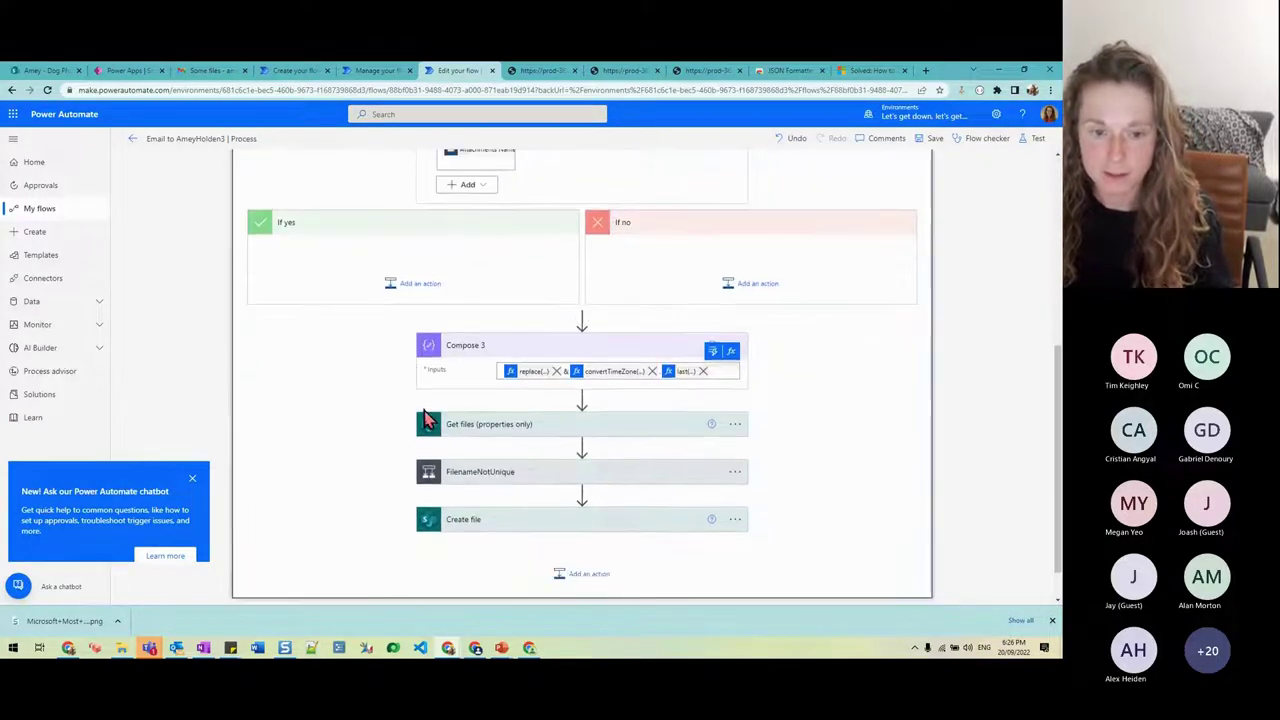
scroll(463, 420, up, 3)
scroll(563, 486, down, 2)
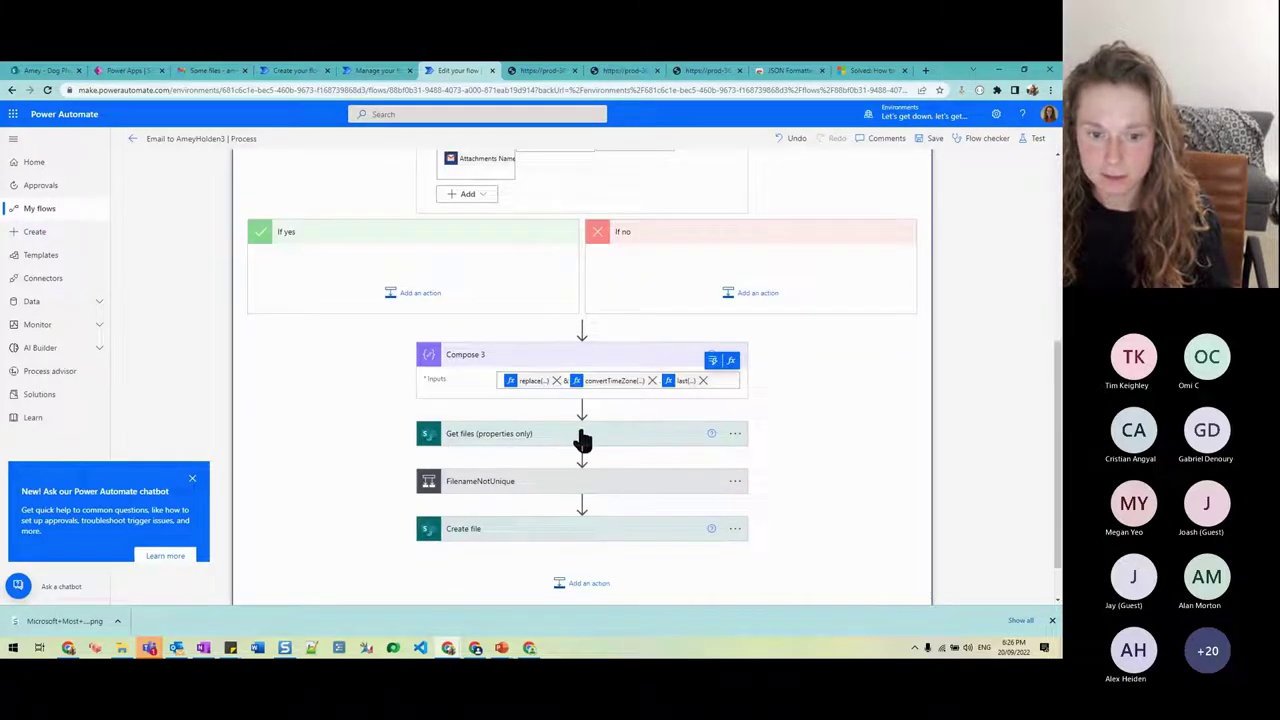
scroll(590, 440, up, 2)
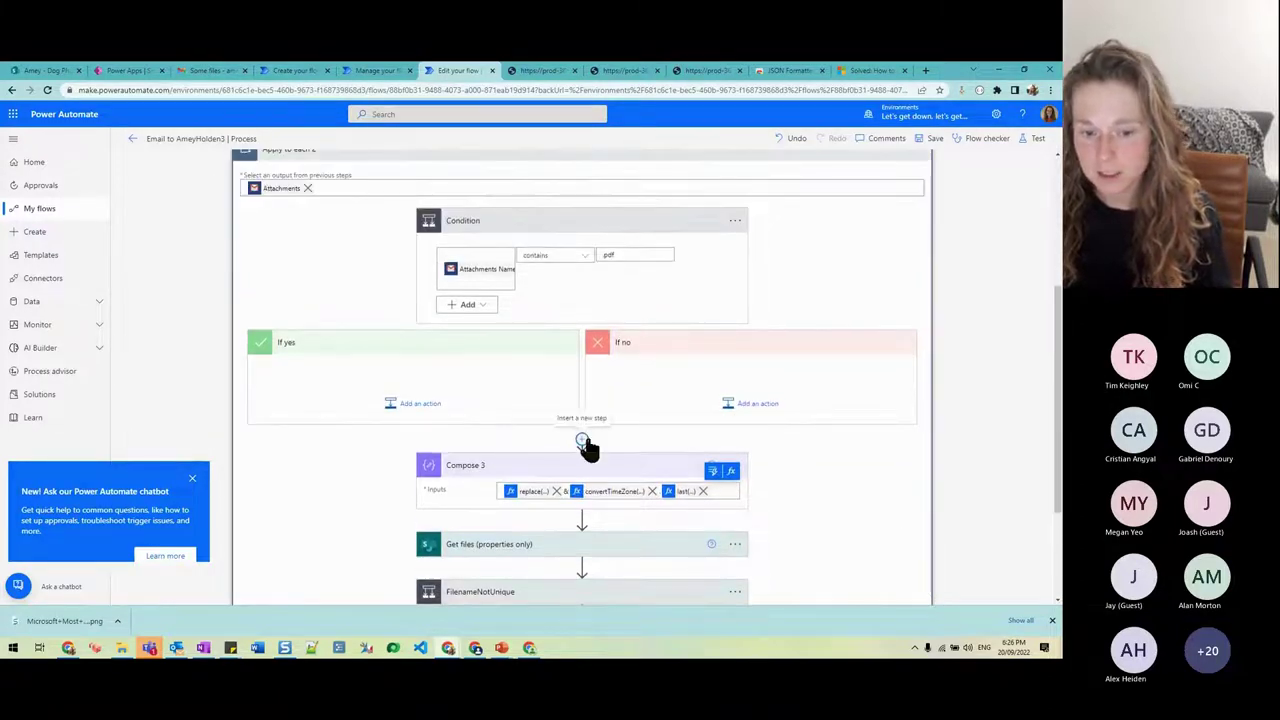
scroll(588, 447, down, 1)
scroll(591, 531, down, 1)
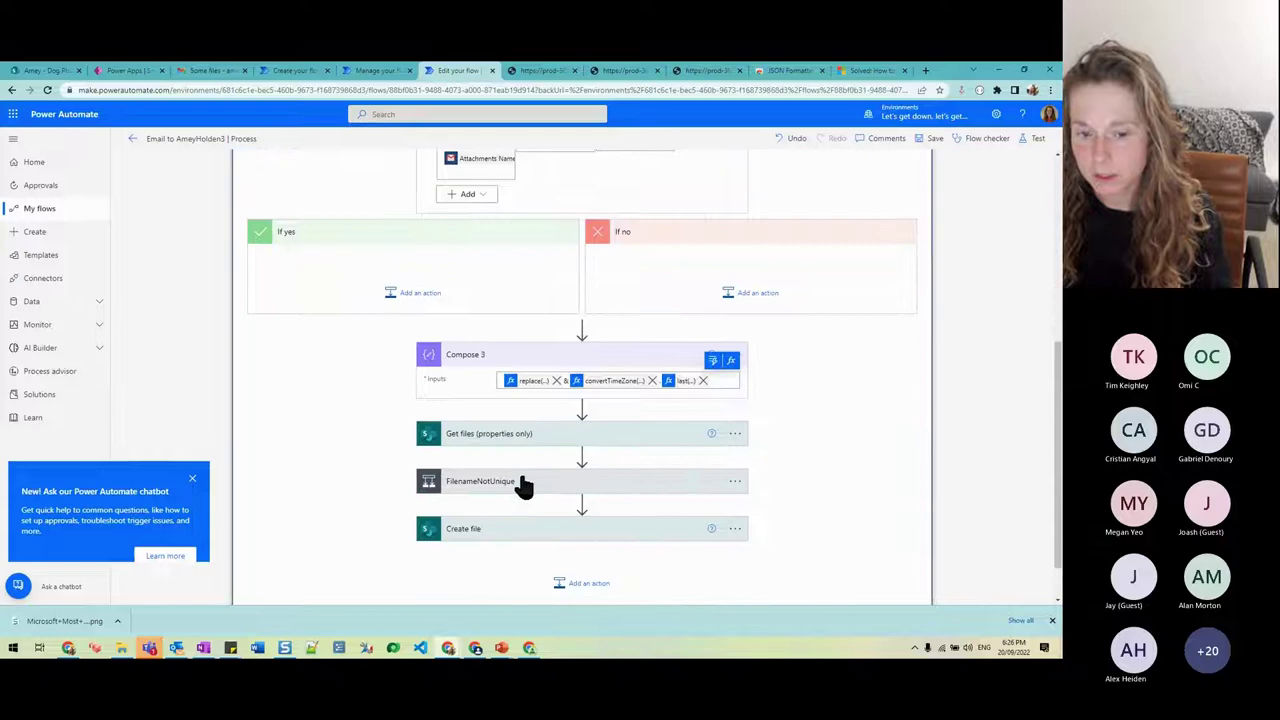
click(737, 436)
click(737, 437)
click(734, 436)
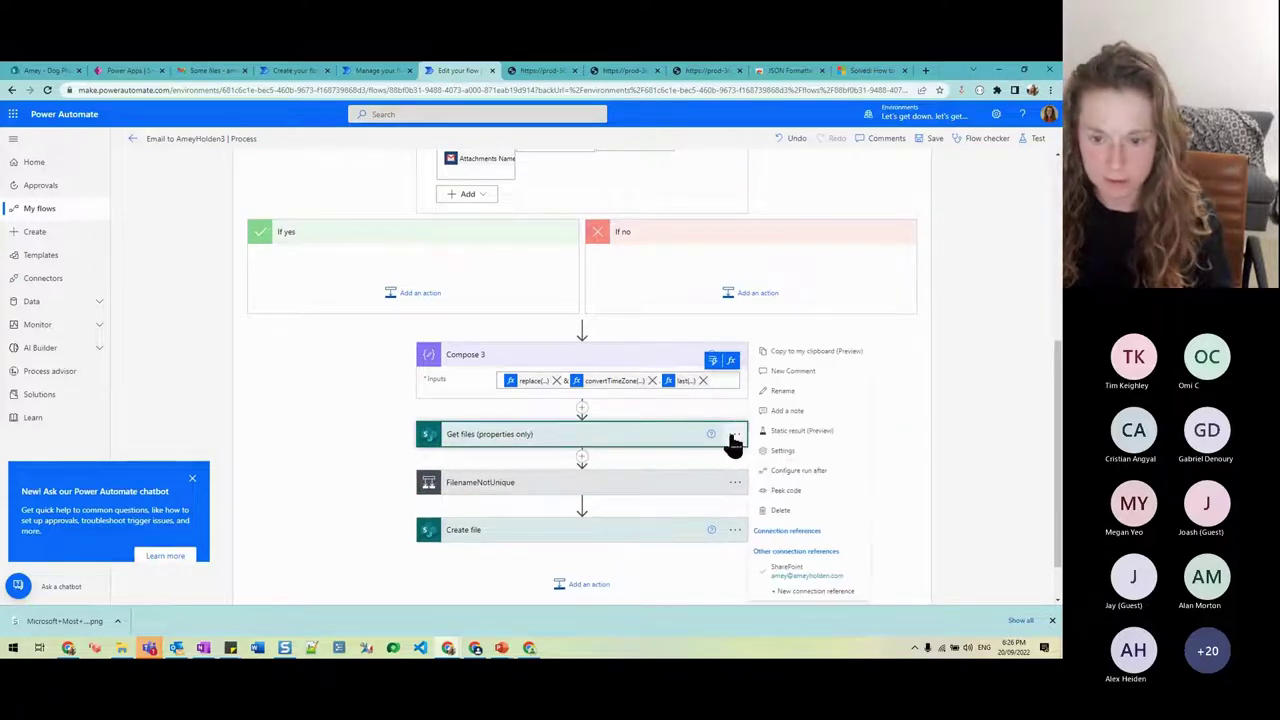
click(778, 510)
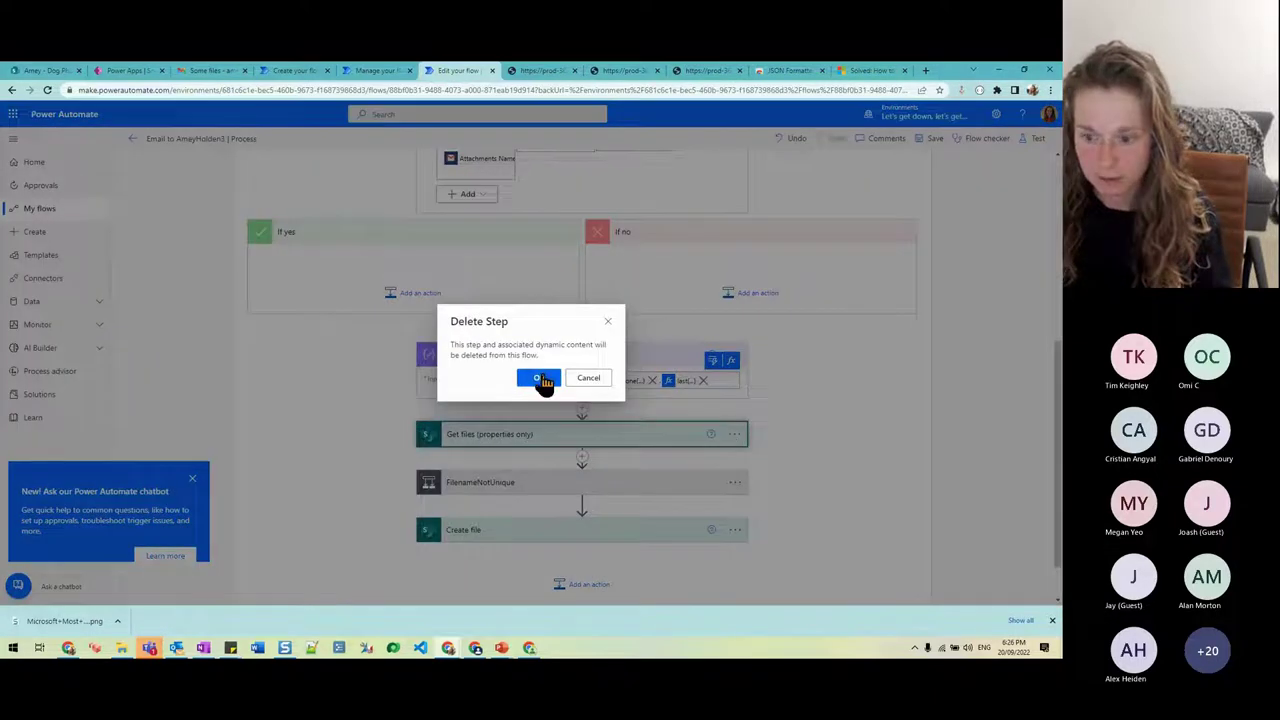
click(541, 380)
Step: Delete the FilenameNotUnique condition from the Apply to each 2 loop
click(734, 433)
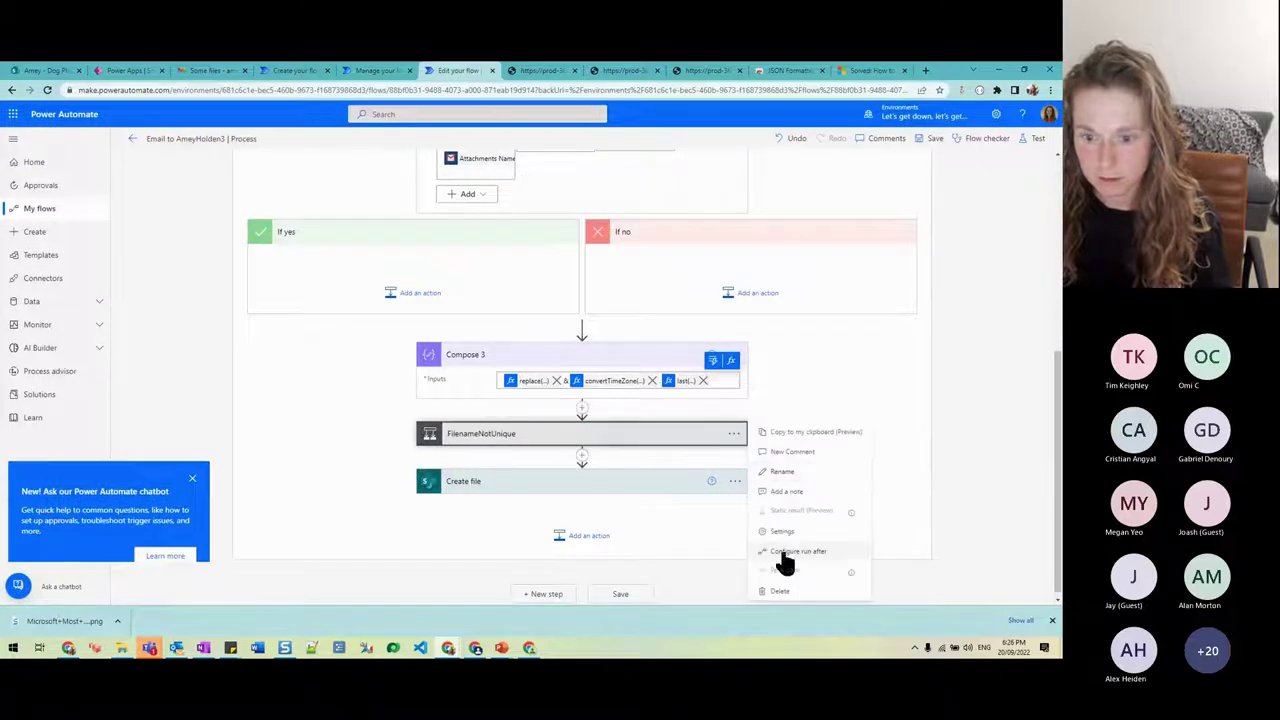
click(781, 590)
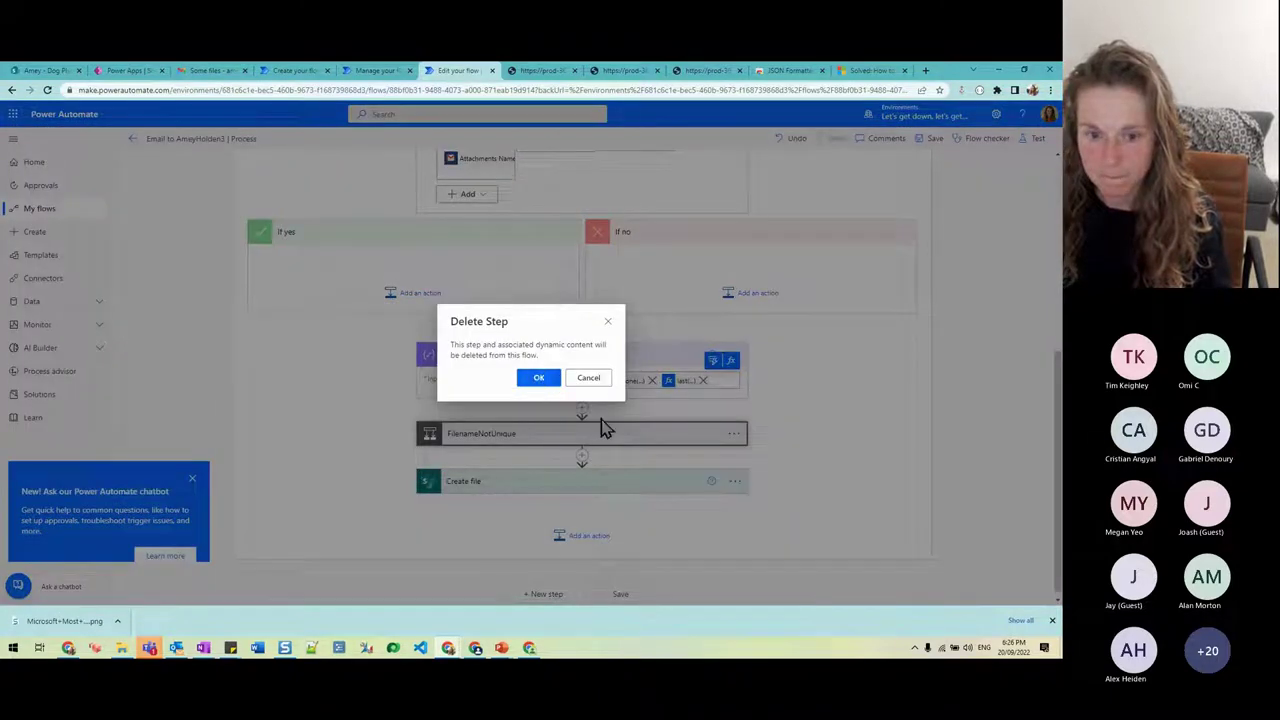
click(538, 377)
Step: Try to move the Create file action into the Condition's If yes branch, above Compose 3
drag(646, 491, 465, 318)
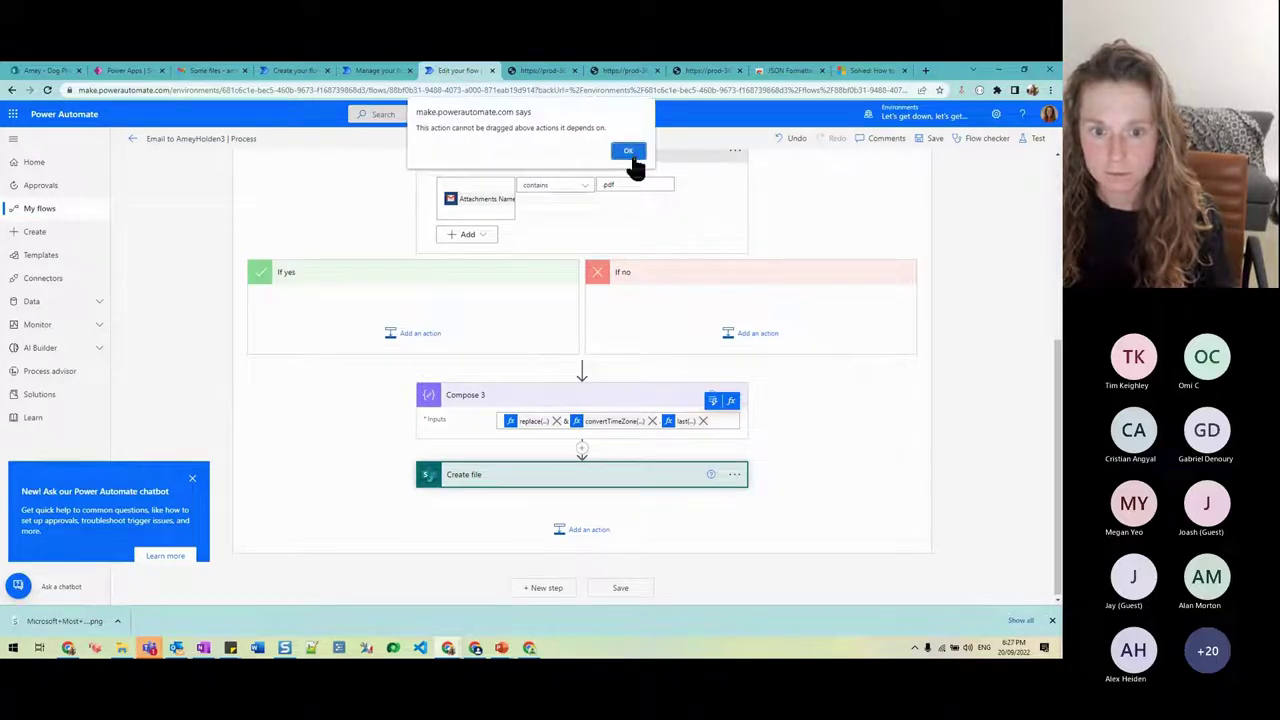
click(630, 154)
scroll(605, 425, up, 2)
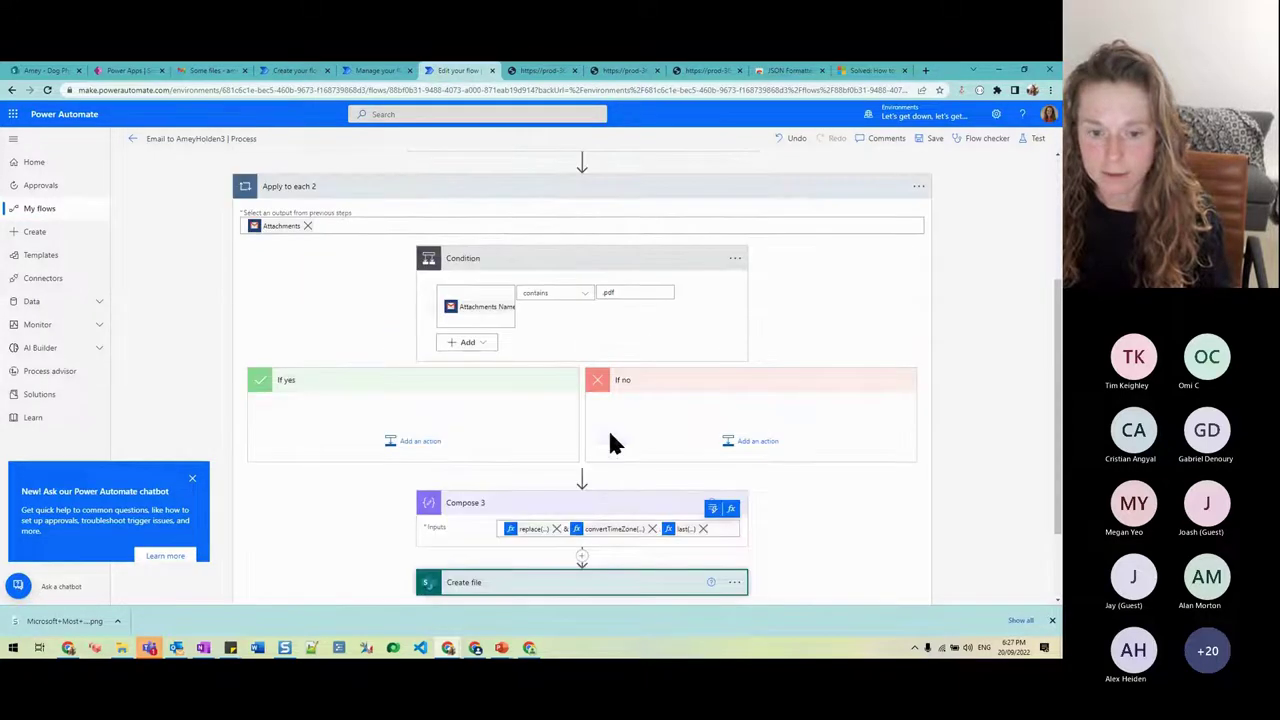
Step: Move the Condition below Compose 3 and place the Create file action inside its If yes branch
click(577, 275)
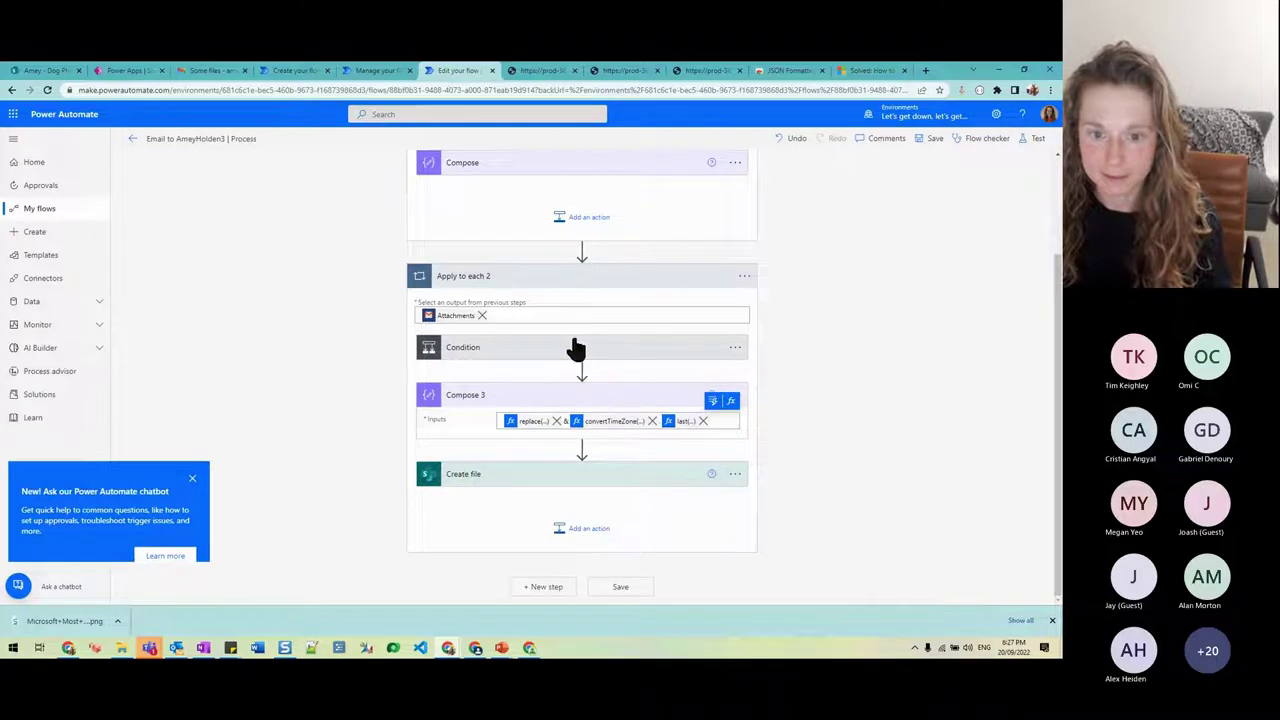
drag(577, 347, 591, 437)
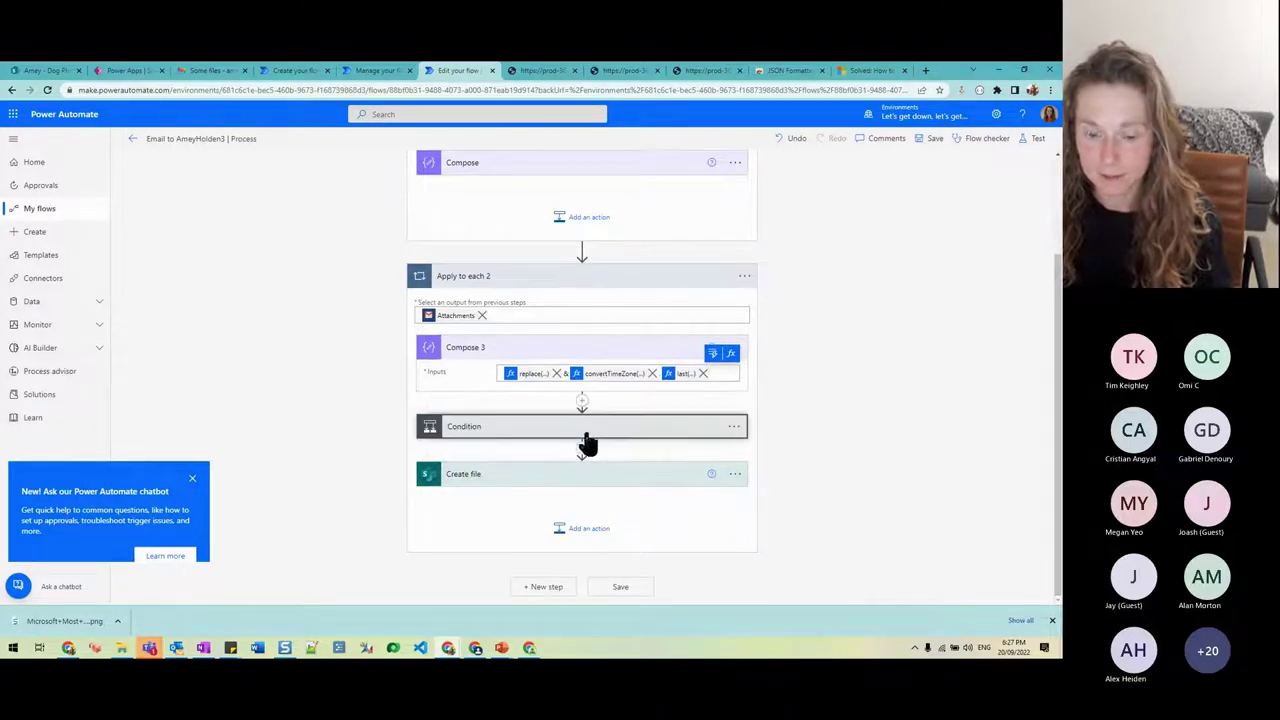
click(588, 438)
scroll(626, 420, down, 3)
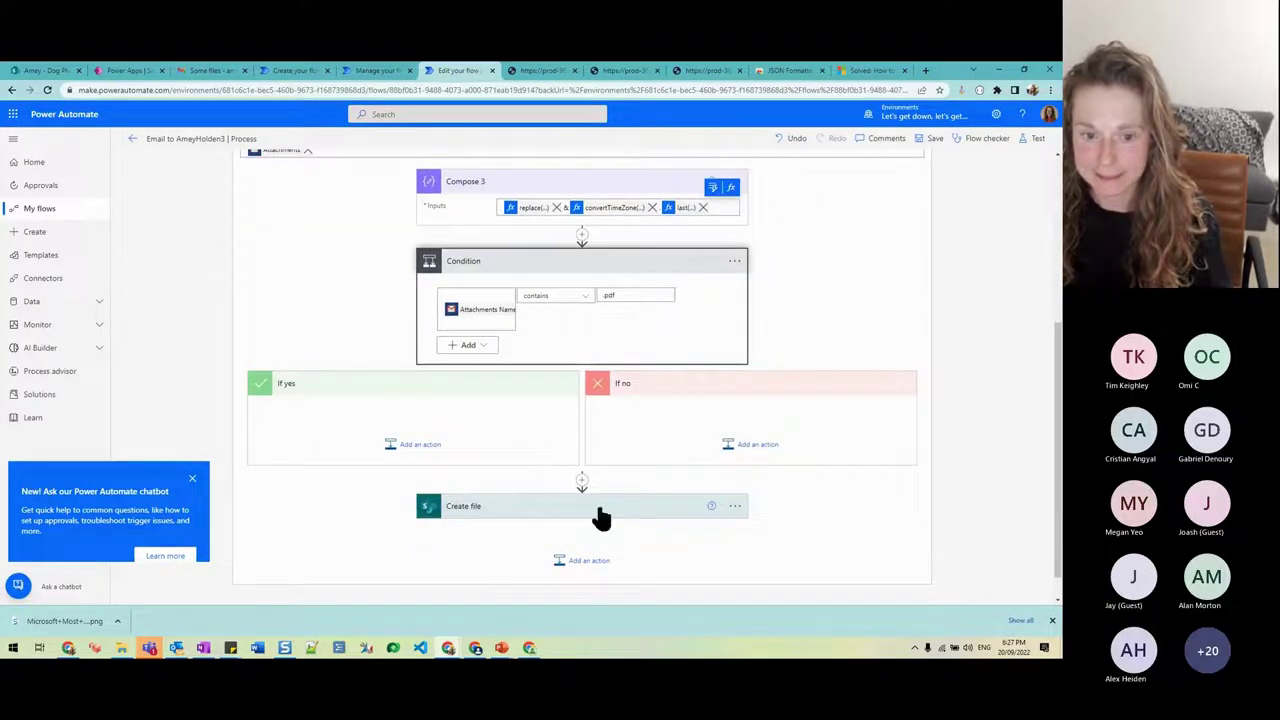
drag(600, 517, 443, 425)
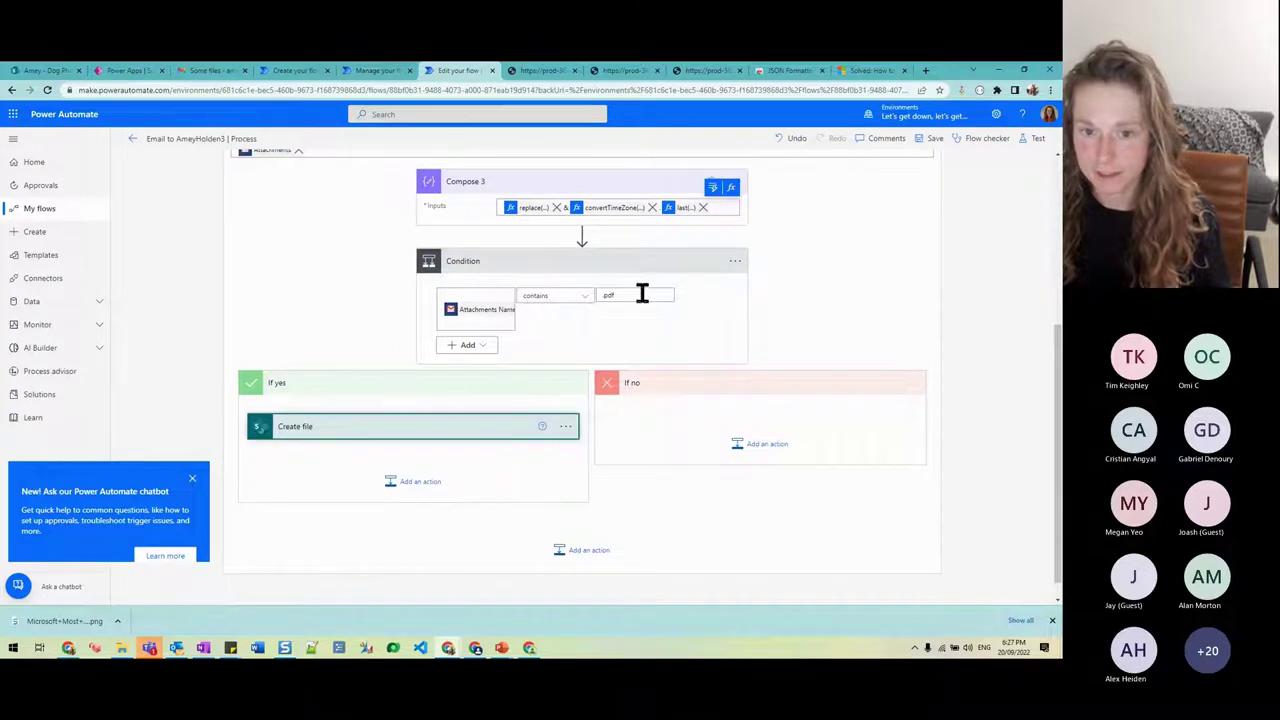
Step: Set the Create file action's folder path to /Shared Documents/Invoices
click(449, 430)
scroll(380, 437, down, 1)
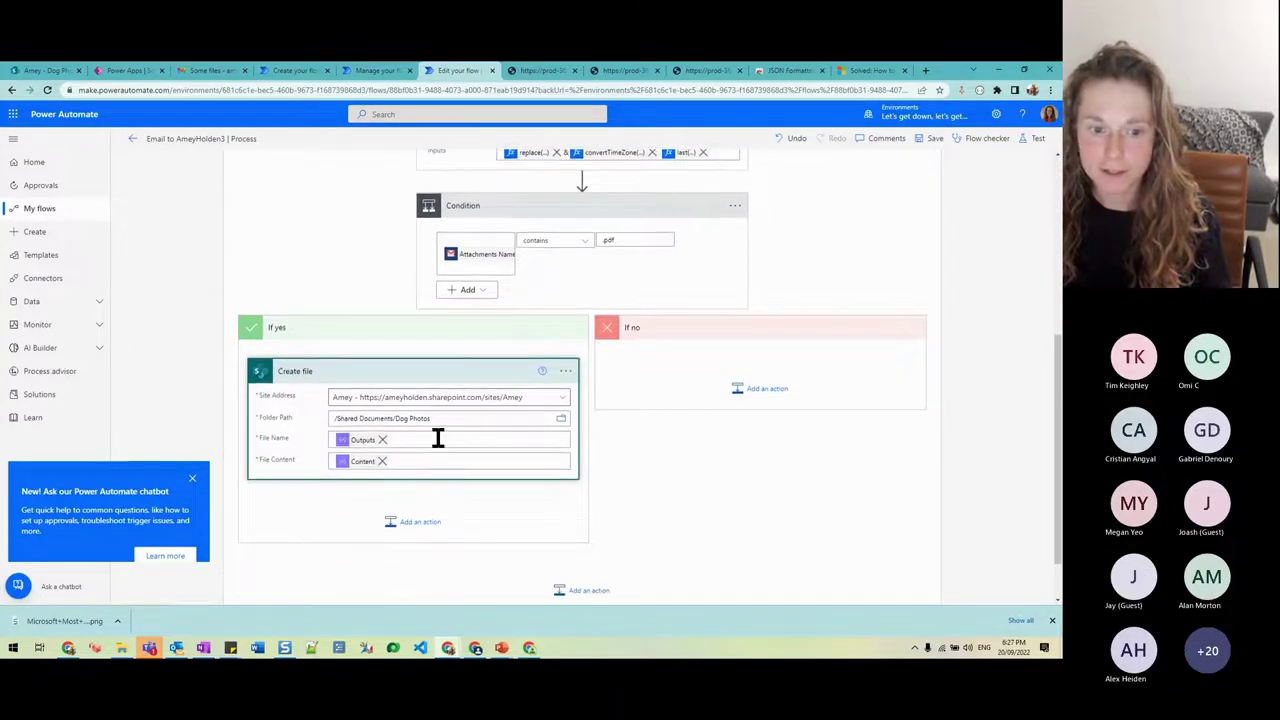
click(561, 419)
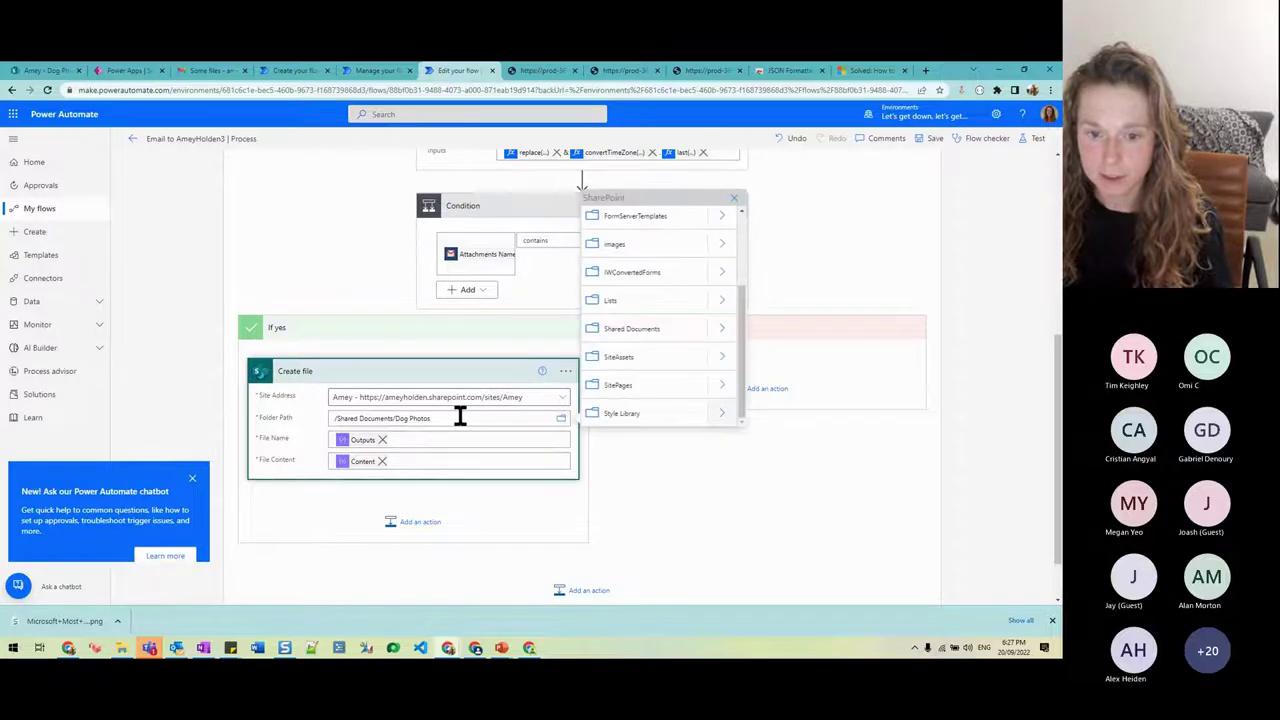
click(720, 332)
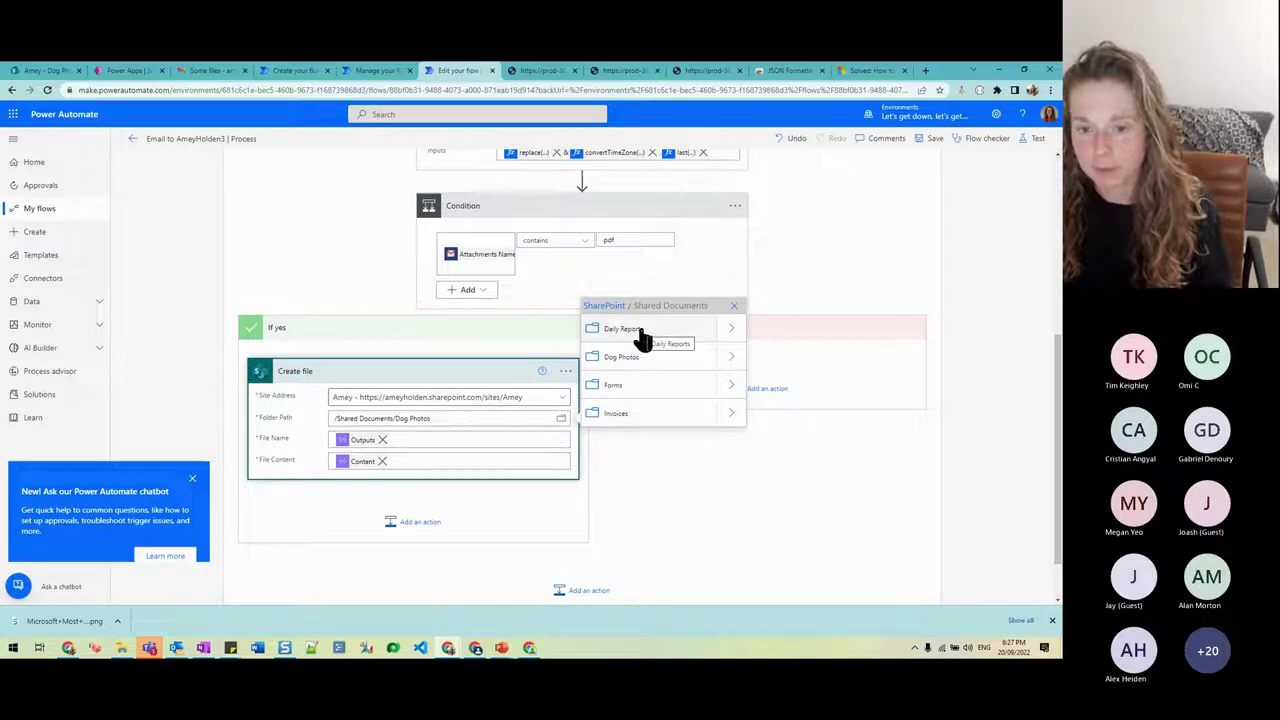
click(629, 415)
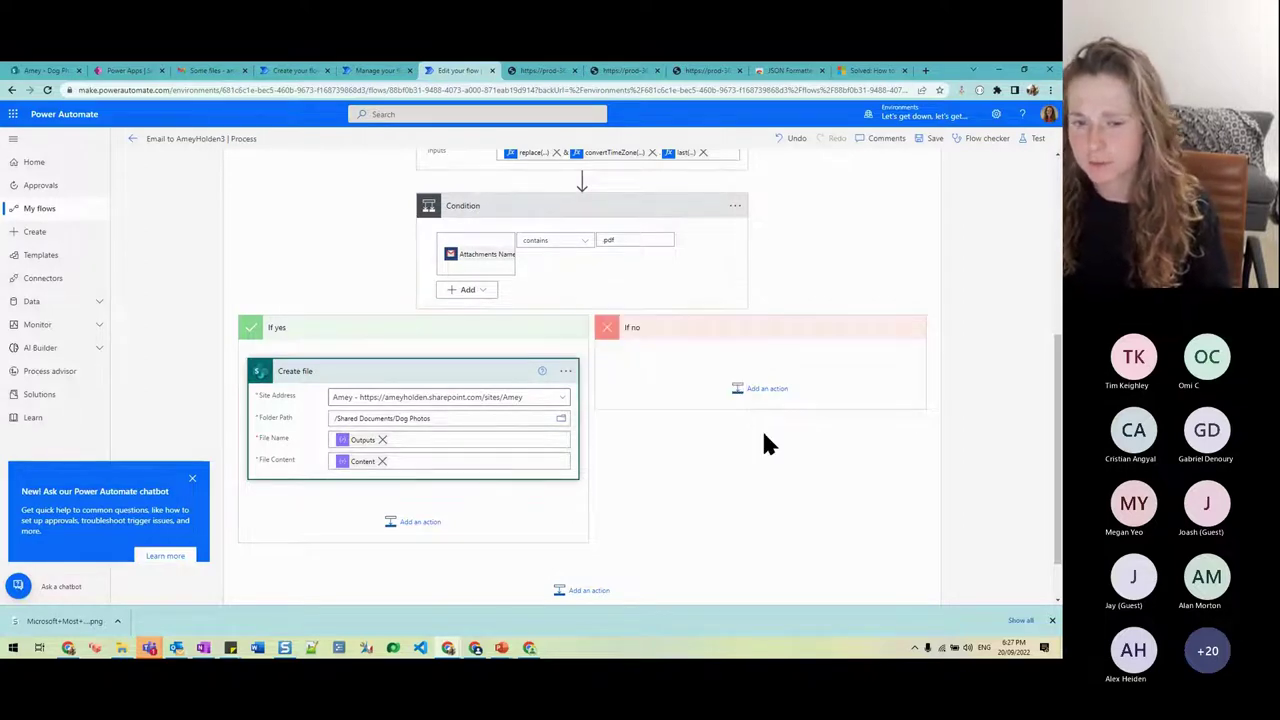
click(432, 418)
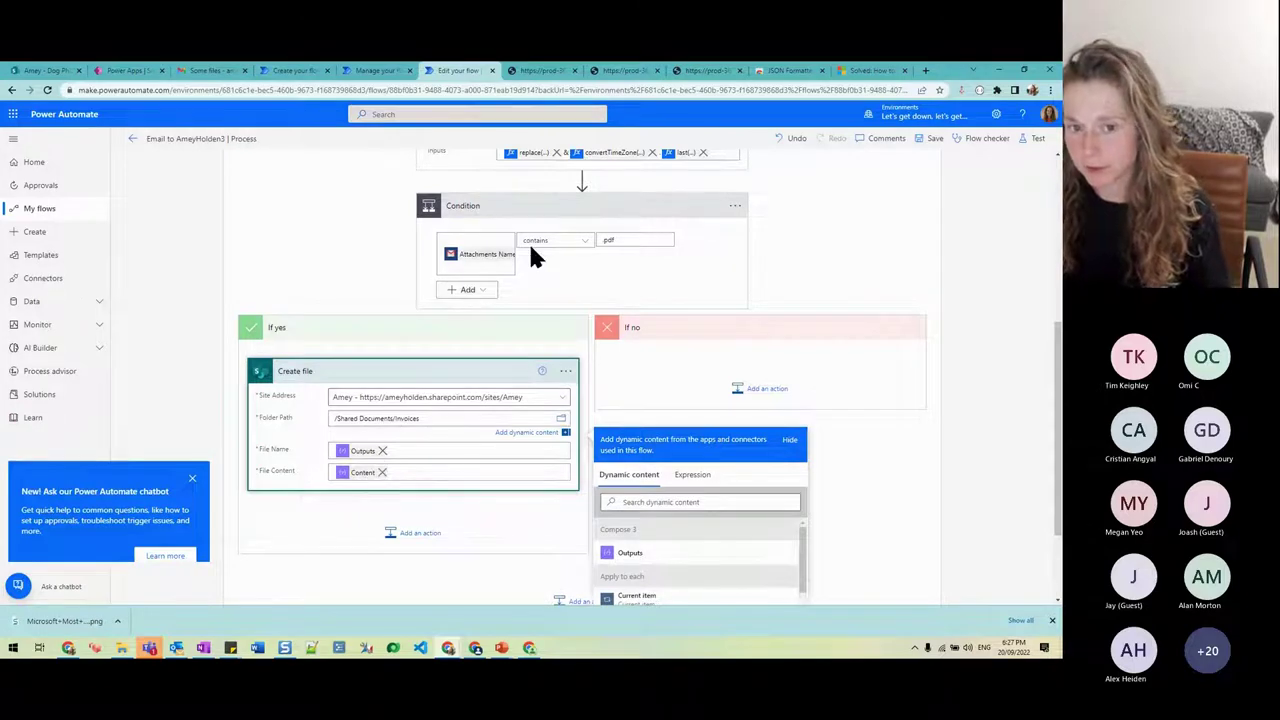
click(846, 498)
Step: Copy the Condition with its branches and paste the duplicate as the last action in Apply to each 2
scroll(650, 330, up, 2)
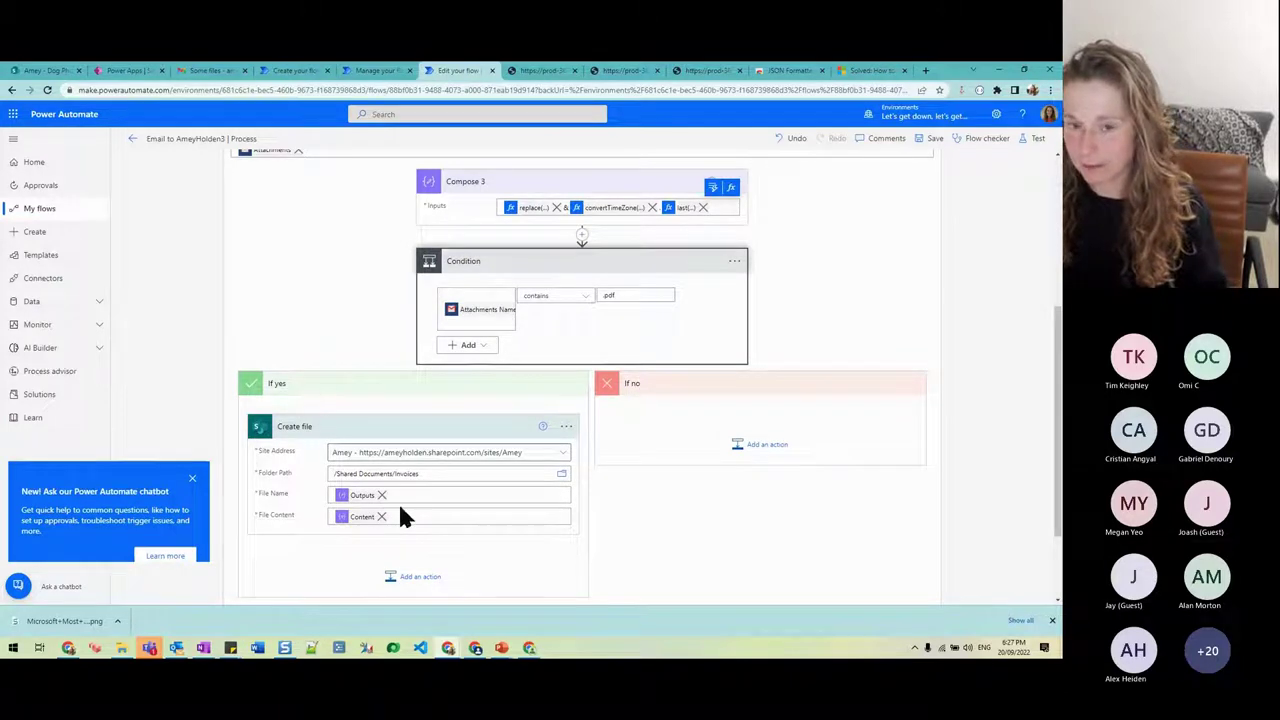
click(735, 261)
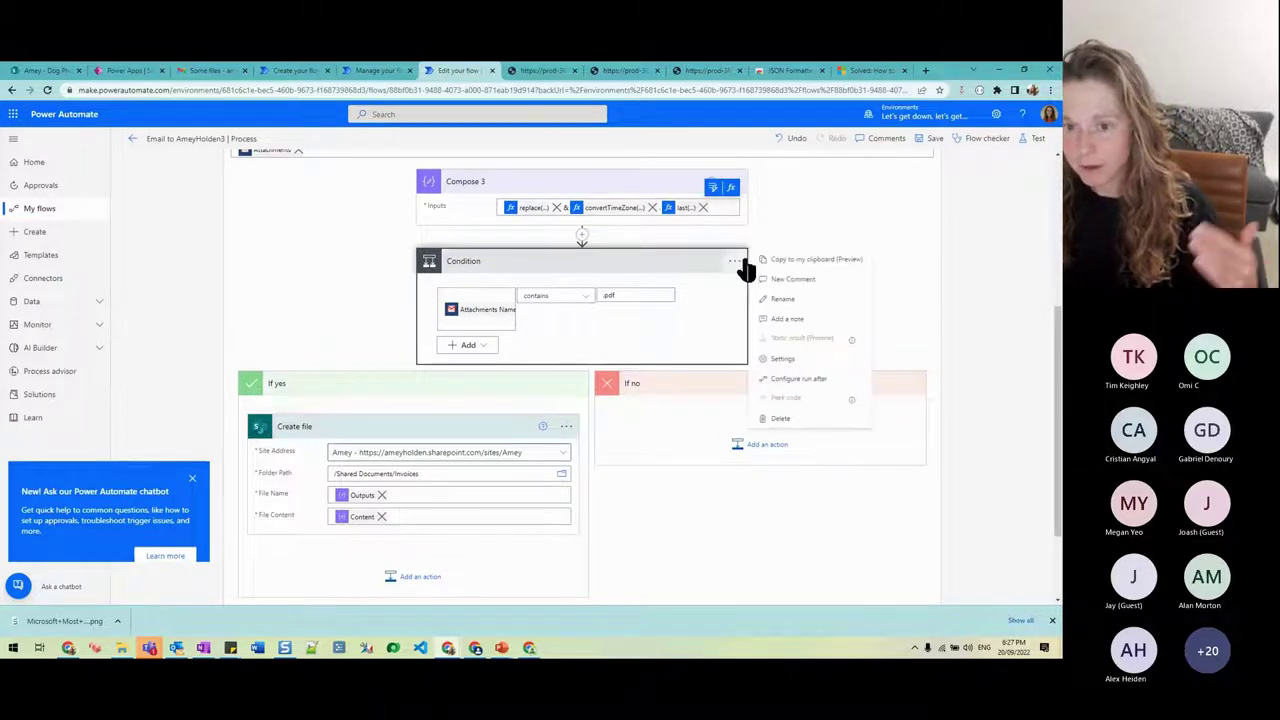
click(740, 285)
scroll(640, 330, down, 2)
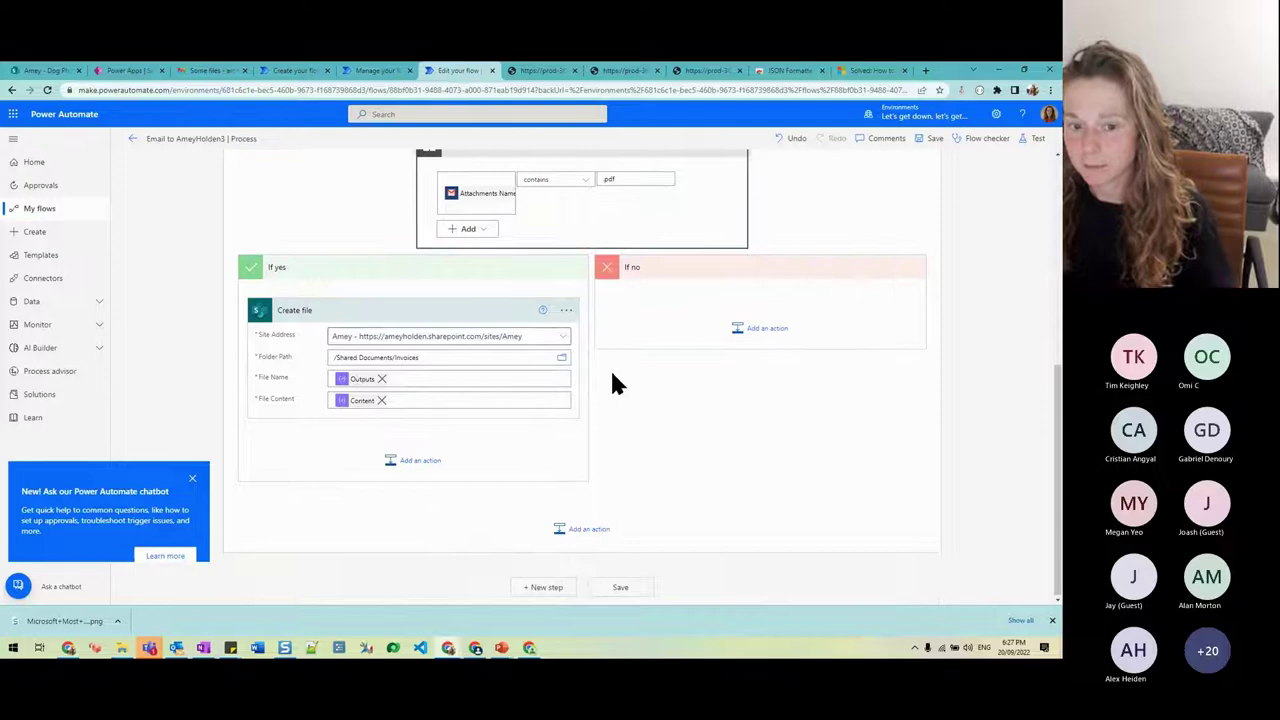
click(580, 530)
click(655, 245)
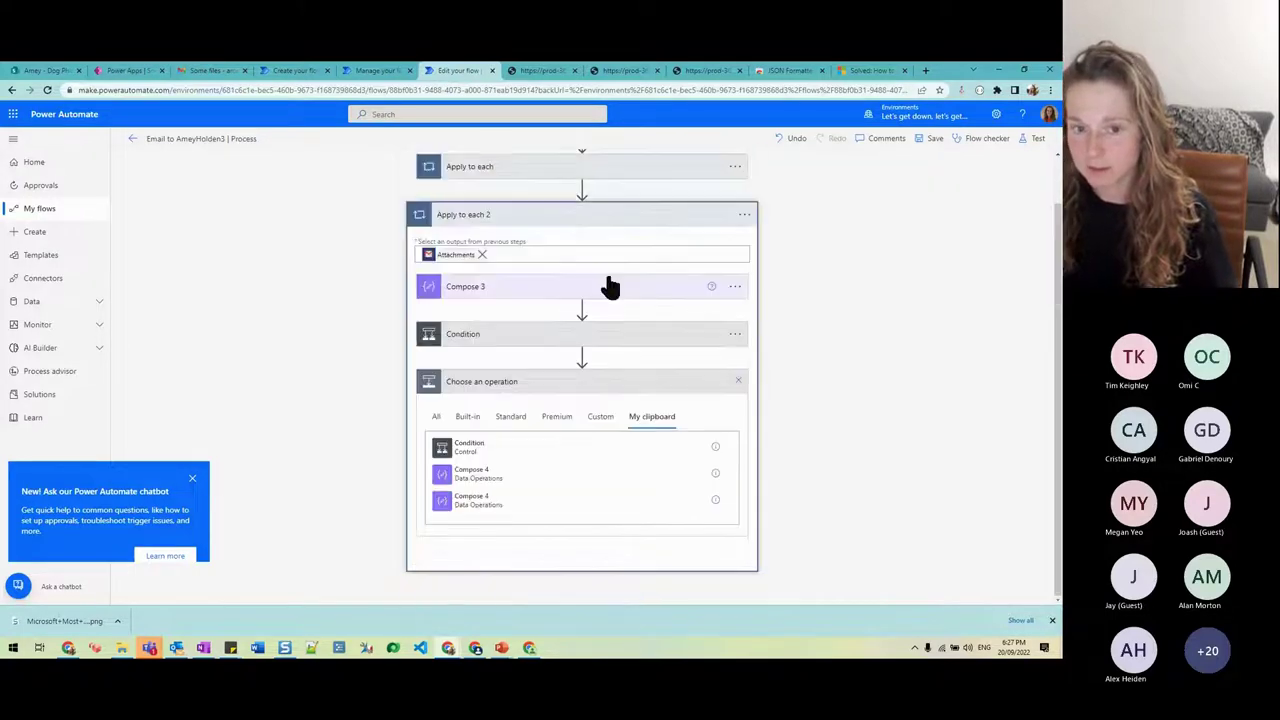
click(500, 455)
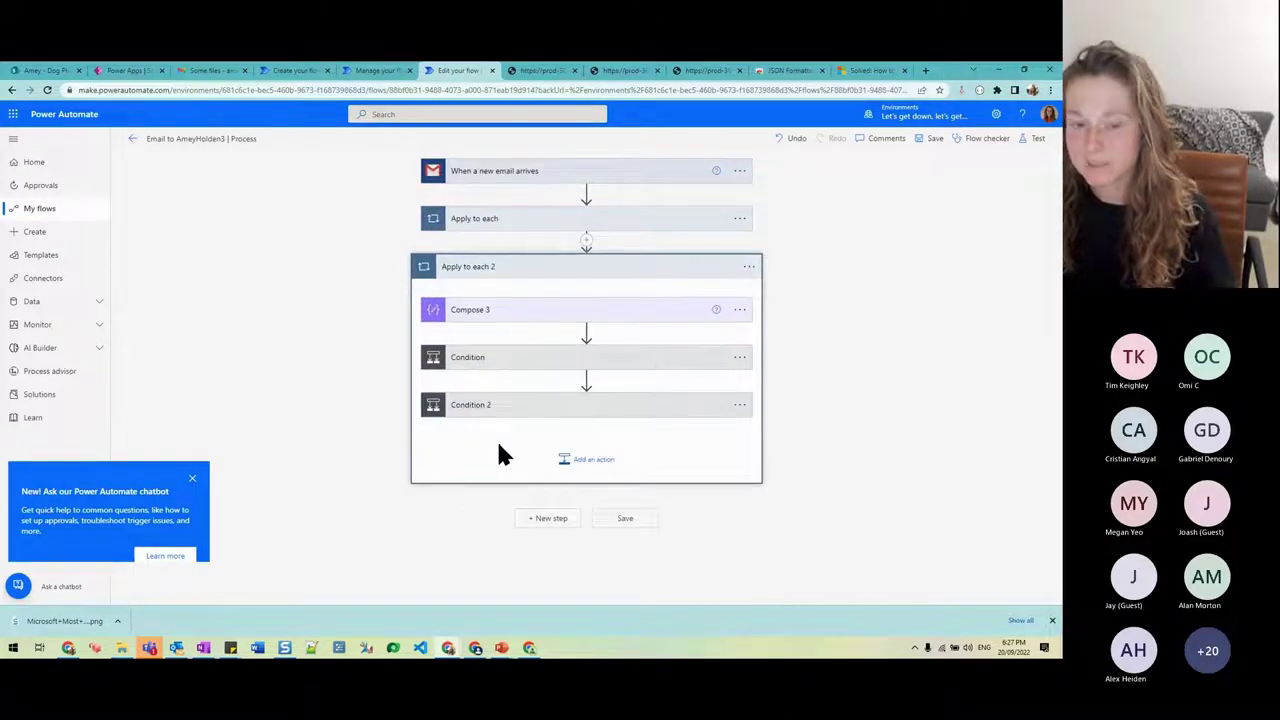
Step: Set Condition 2 to check whether the attachment name contains .jpg
click(500, 405)
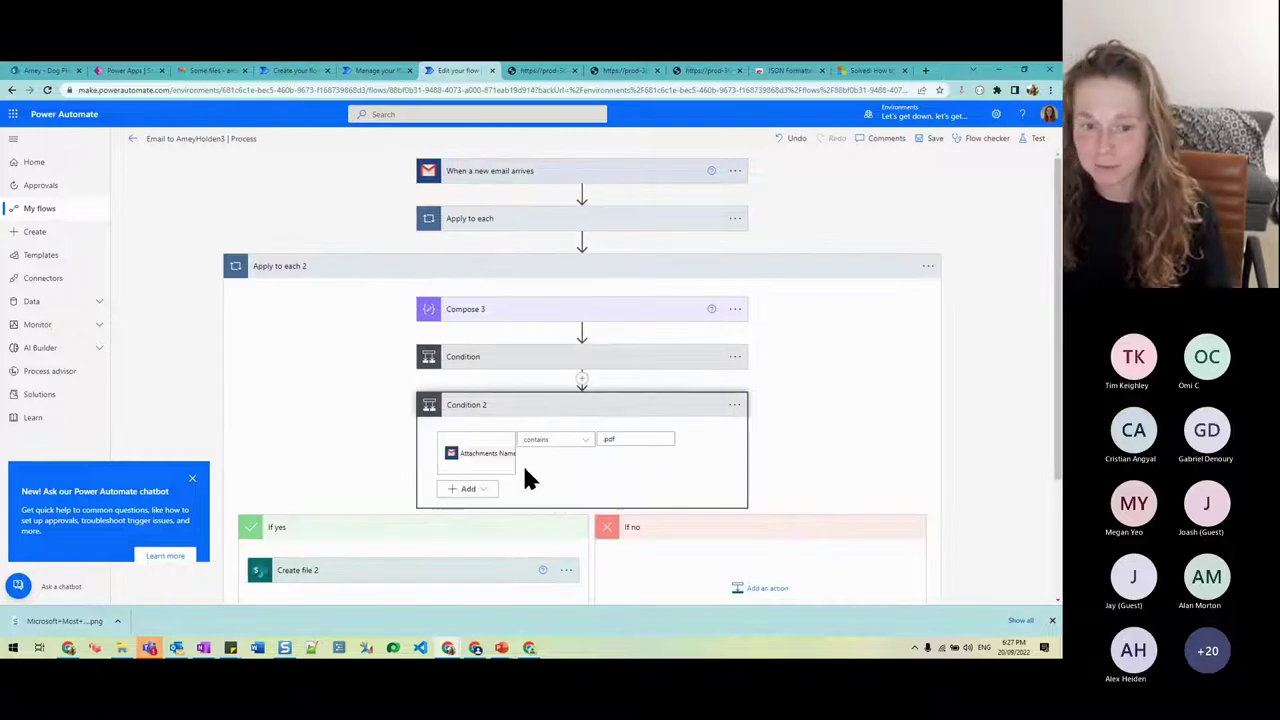
double_click(610, 442)
key(BackSpace)
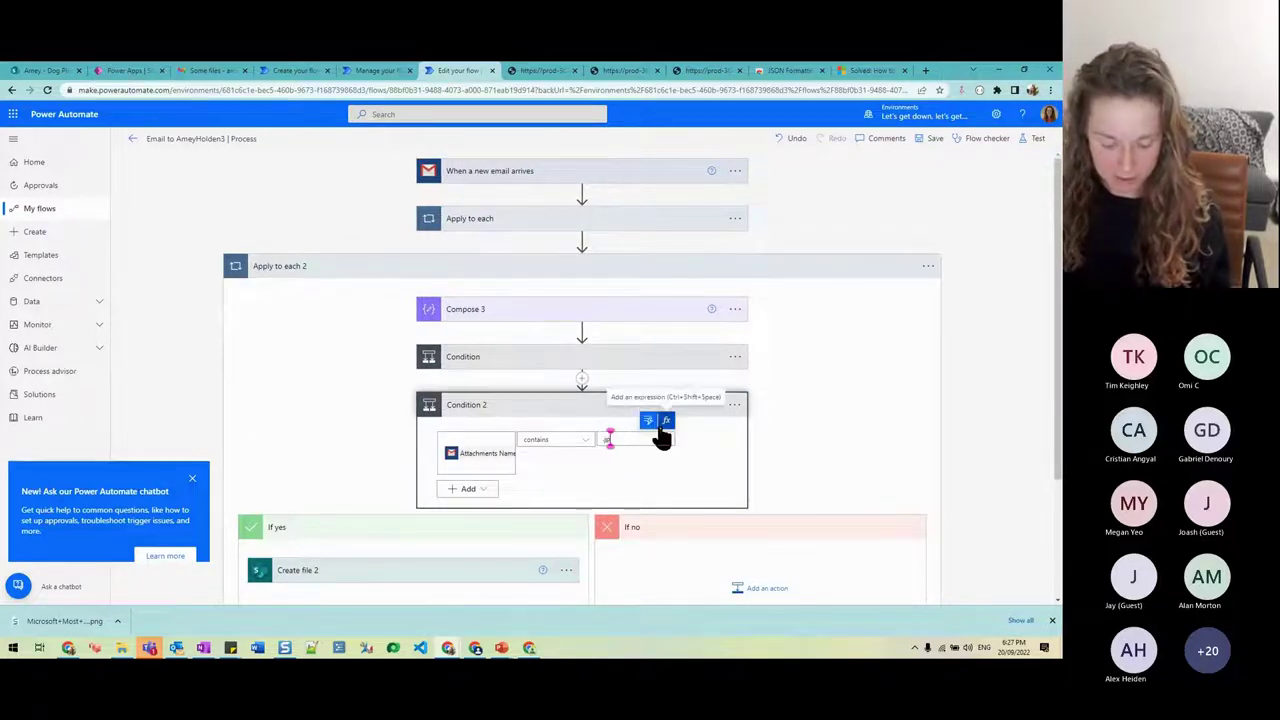
text(.jpg)
Step: Set the folder path of Create file 2 in Condition 2's If yes branch to /Shared Documents/Dog Photos
scroll(683, 440, down, 2)
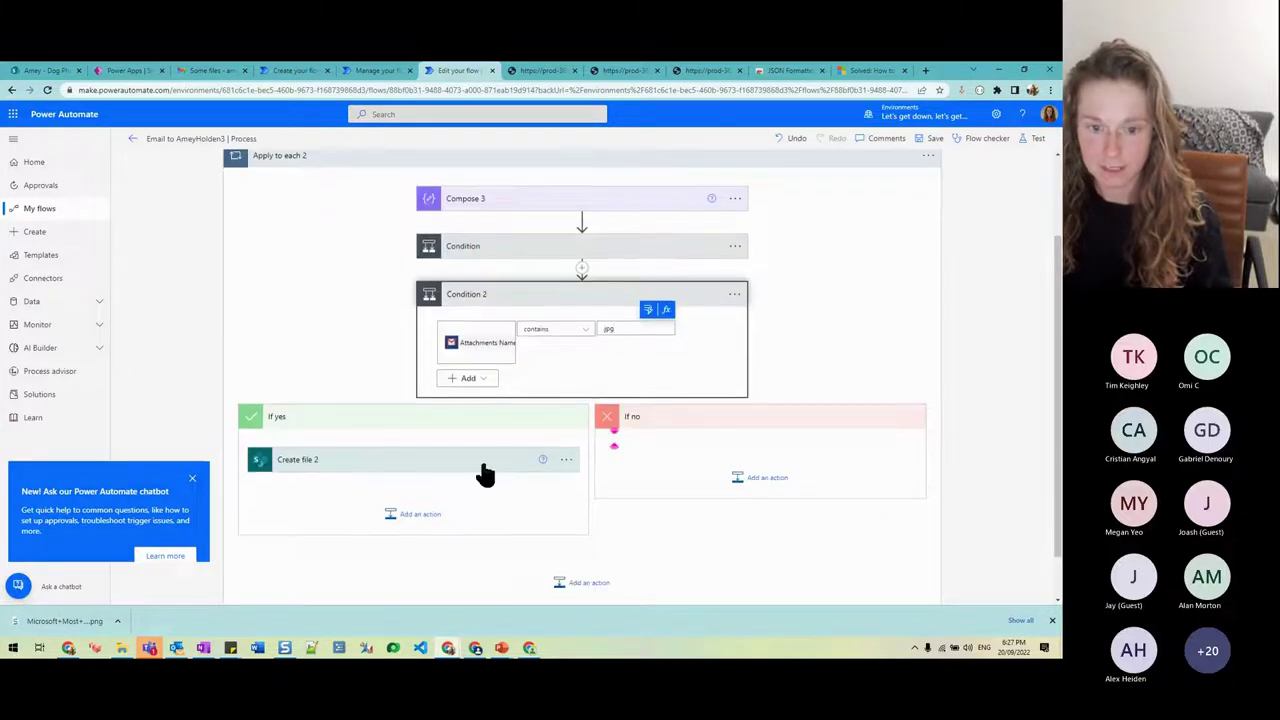
click(500, 466)
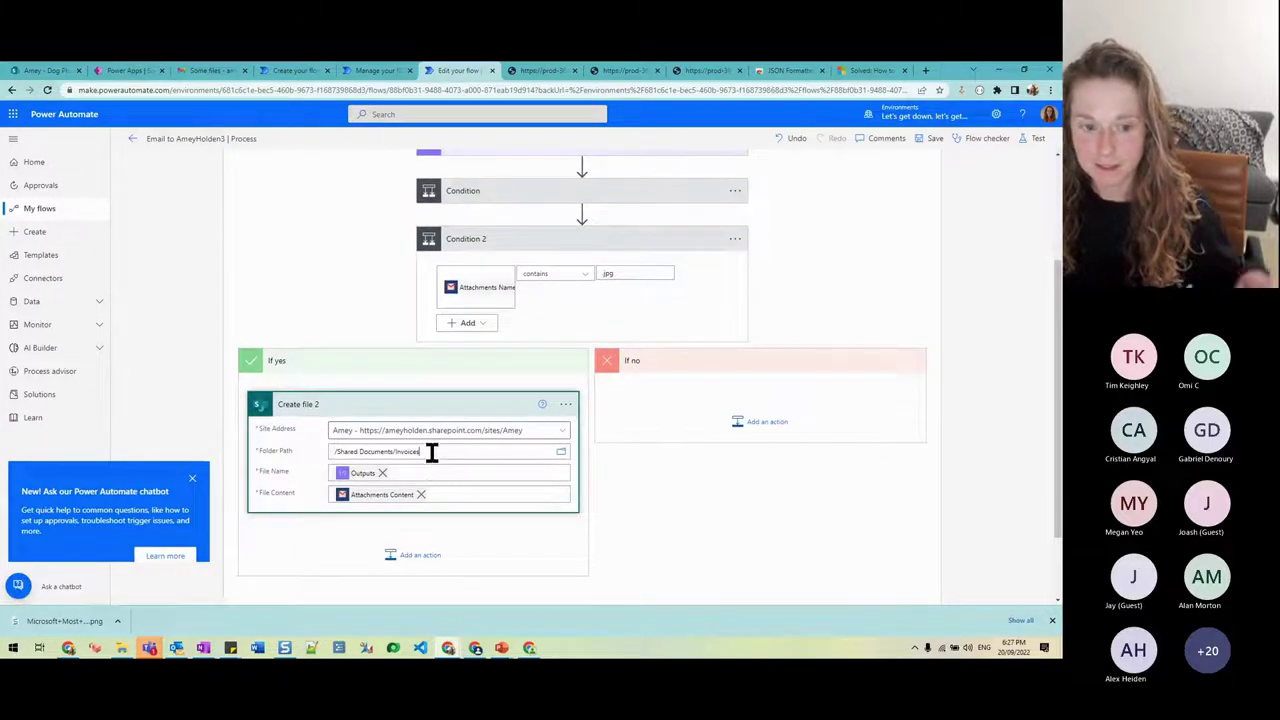
click(432, 452)
drag(399, 452, 450, 452)
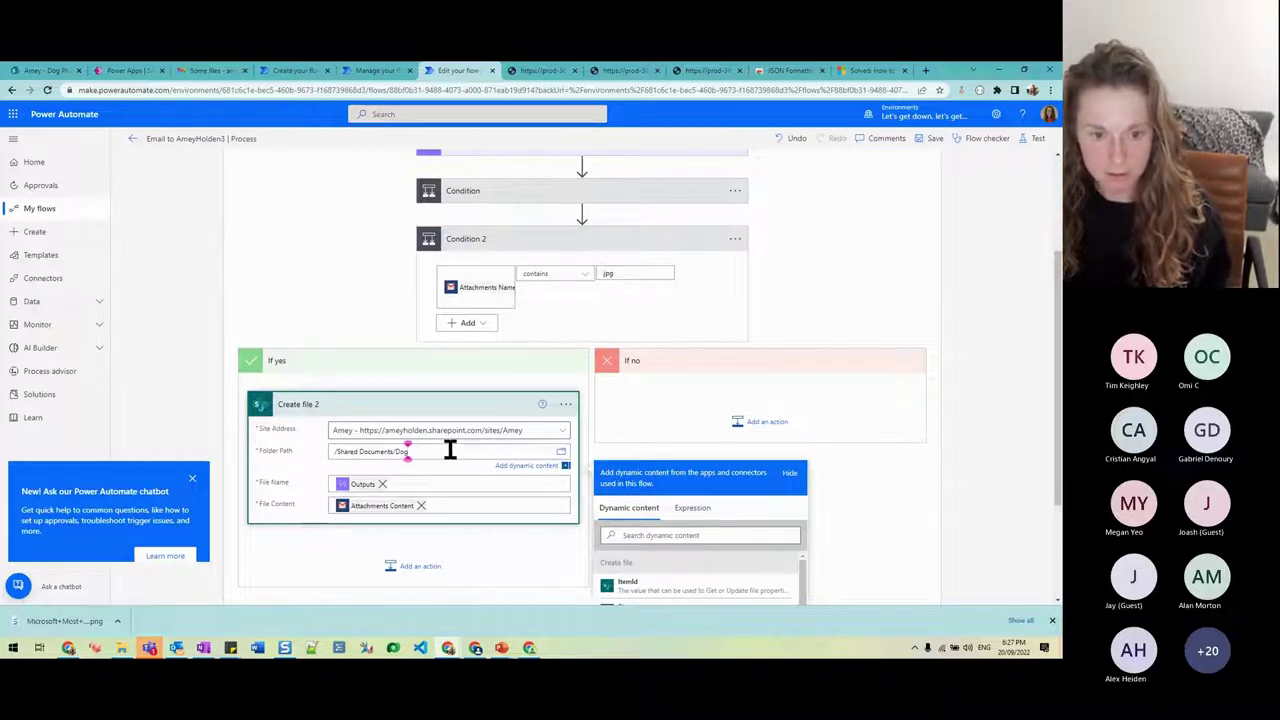
text(Dog Photos)
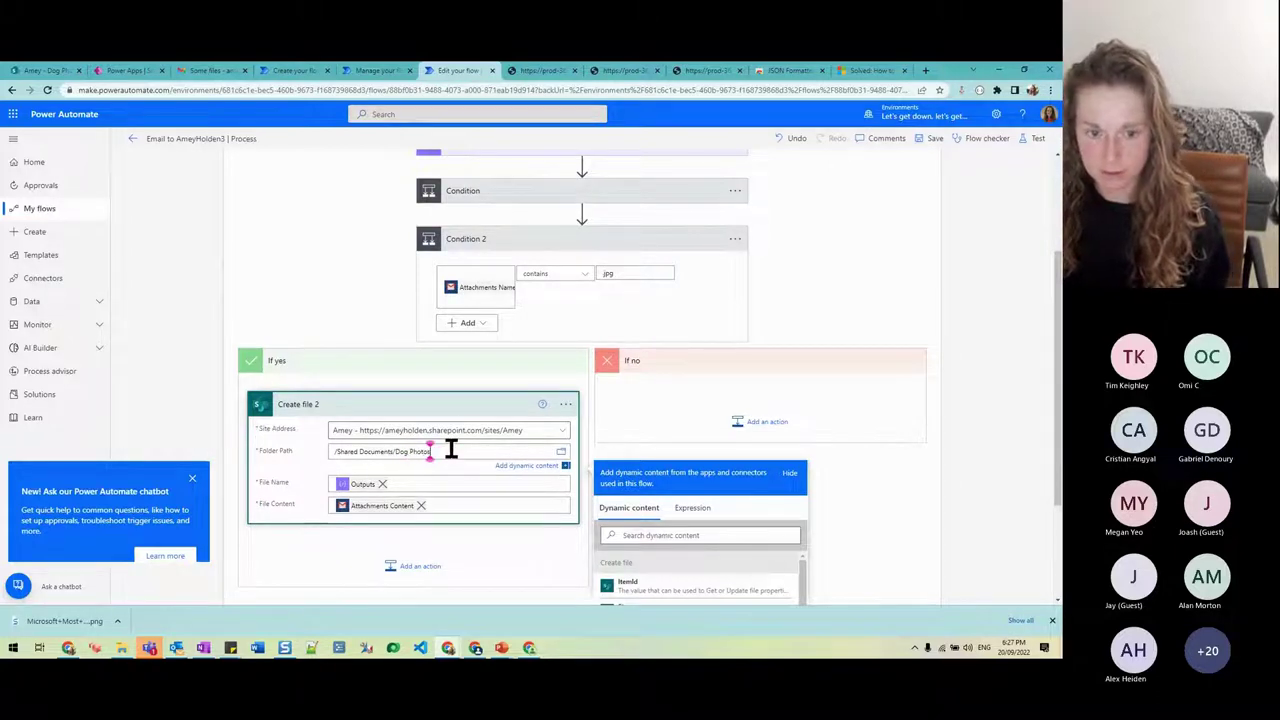
click(457, 410)
click(452, 411)
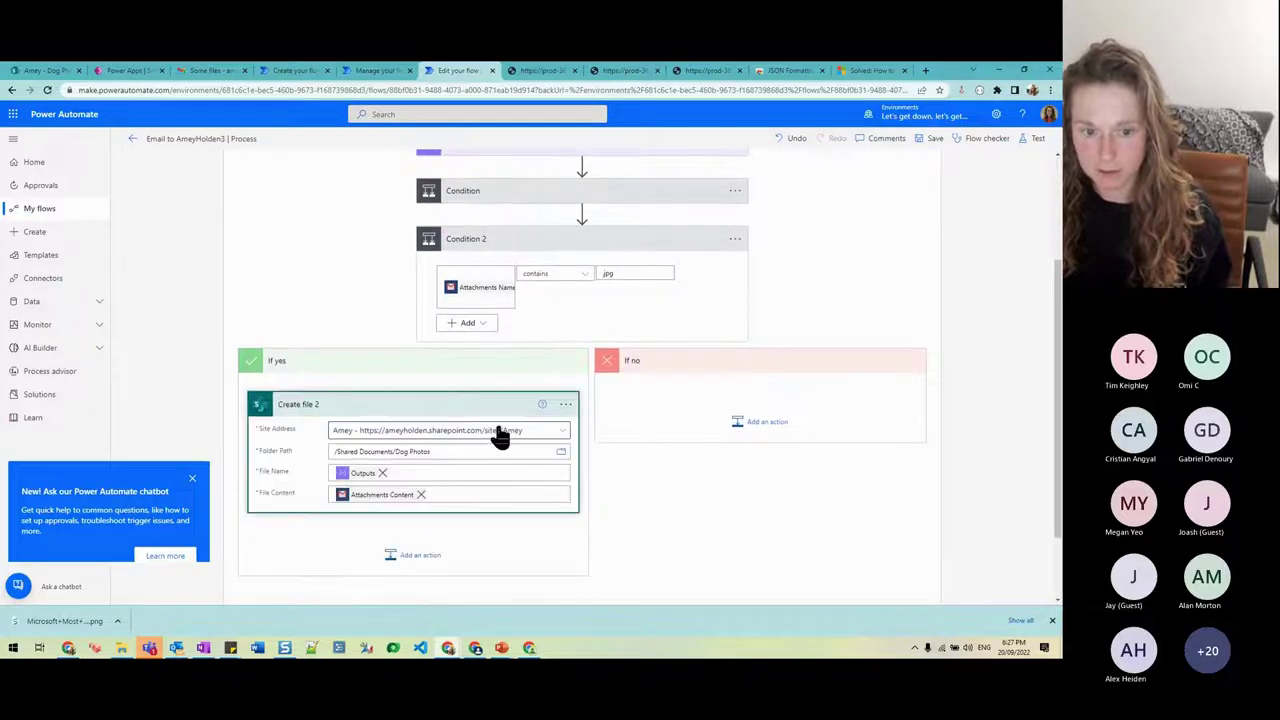
Step: Check the Dog Photos folder in SharePoint and review the pdf and jpg conditions with their Create file actions in the flow
click(58, 71)
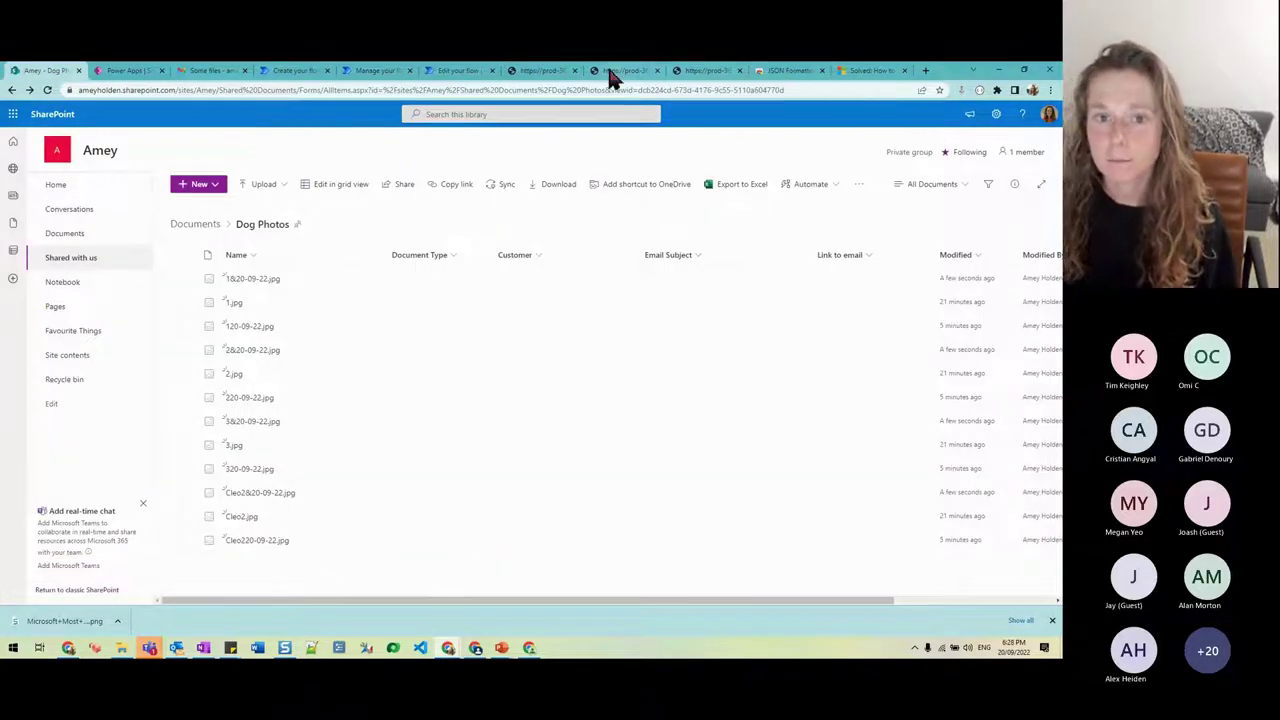
click(441, 72)
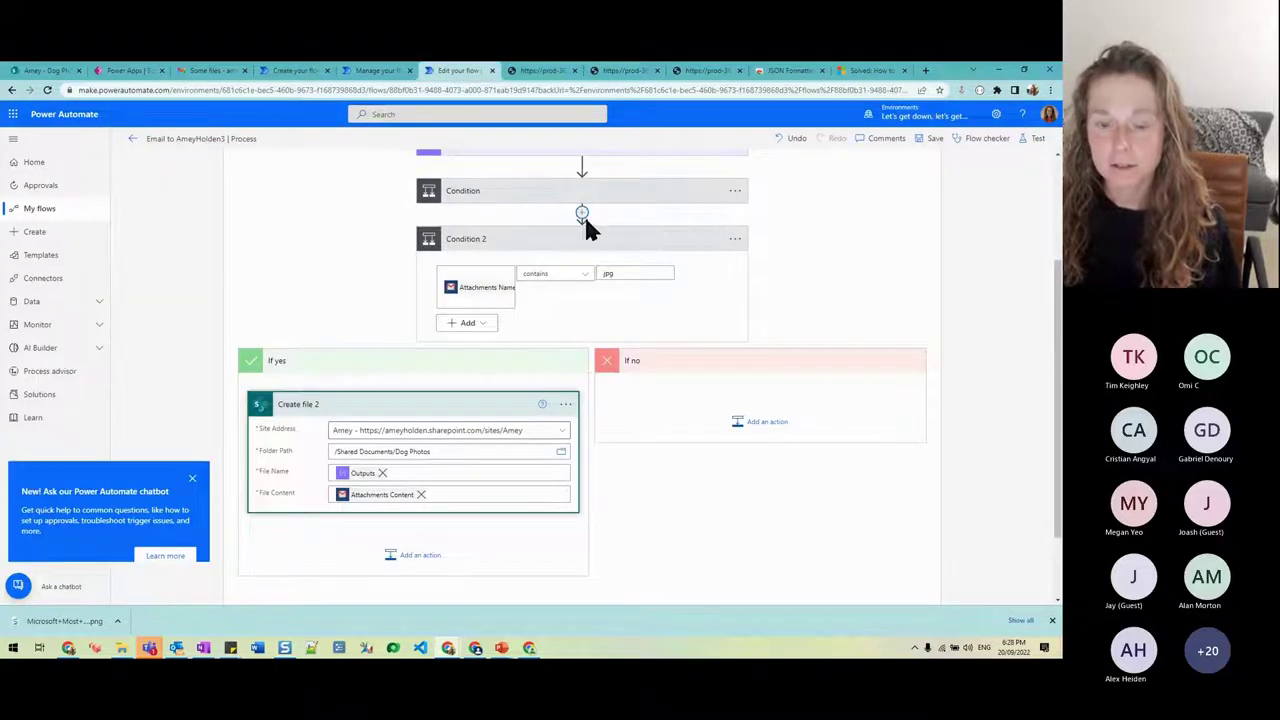
scroll(740, 277, up, 3)
click(628, 358)
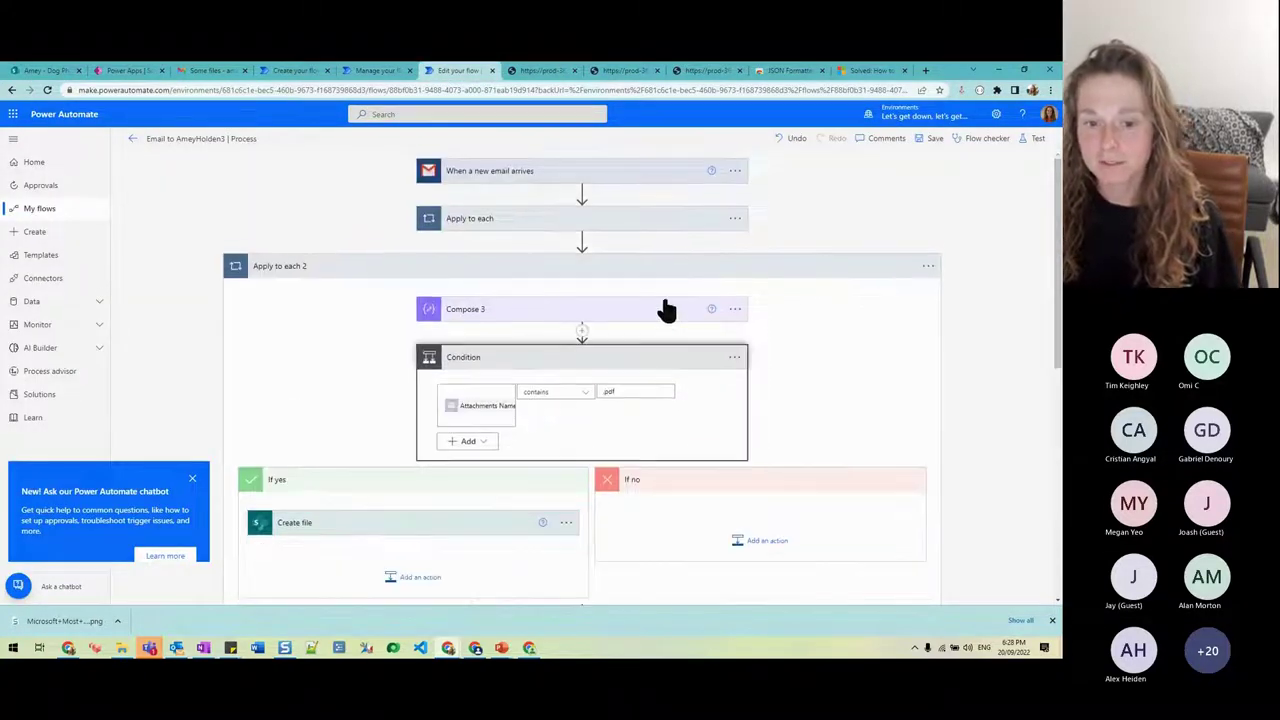
scroll(575, 400, down, 1)
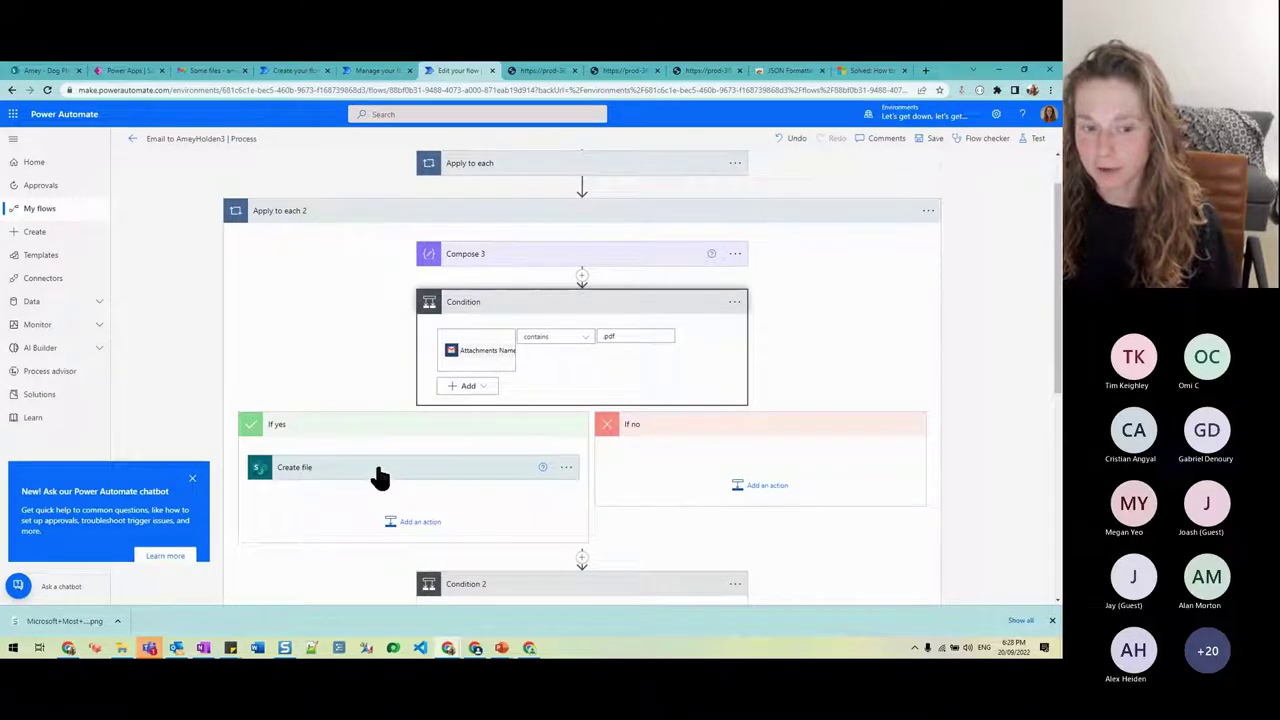
scroll(390, 470, down, 1)
scroll(549, 443, down, 2)
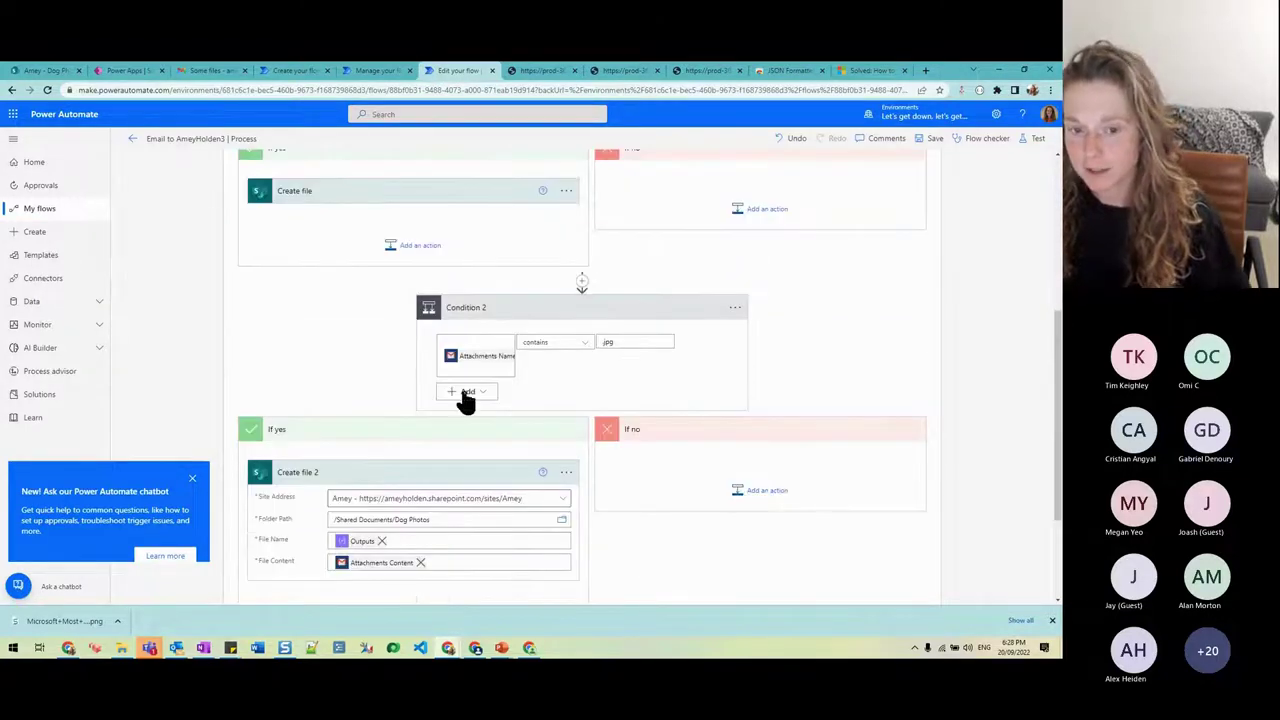
scroll(457, 506, down, 1)
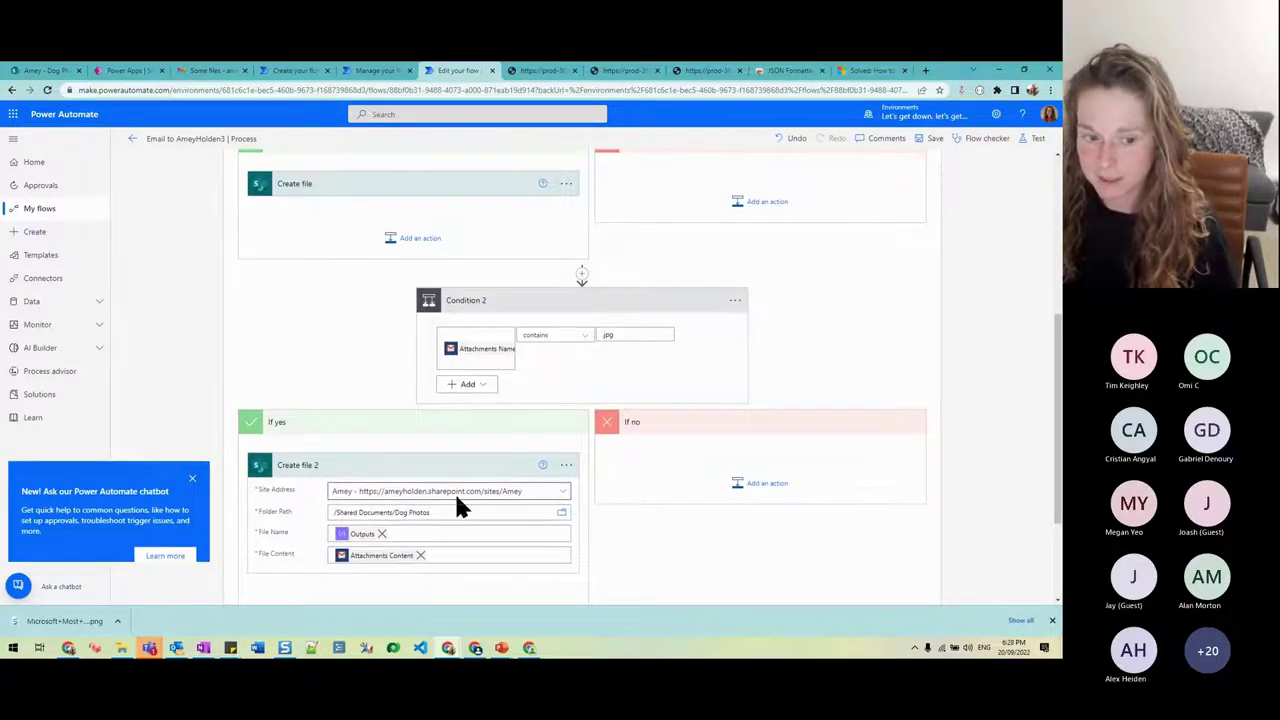
Step: Save the flow, test it automatically with the most recent previous trigger, and expand Apply to each 2 in the run
click(1030, 142)
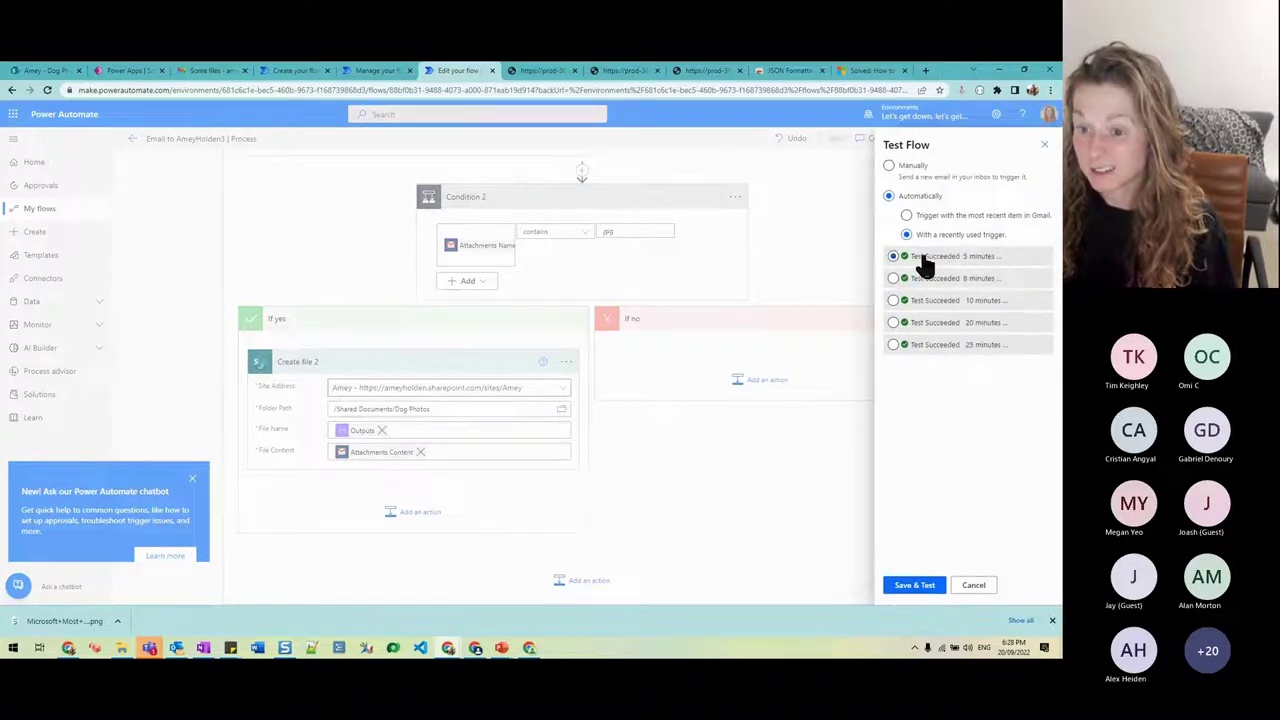
click(939, 588)
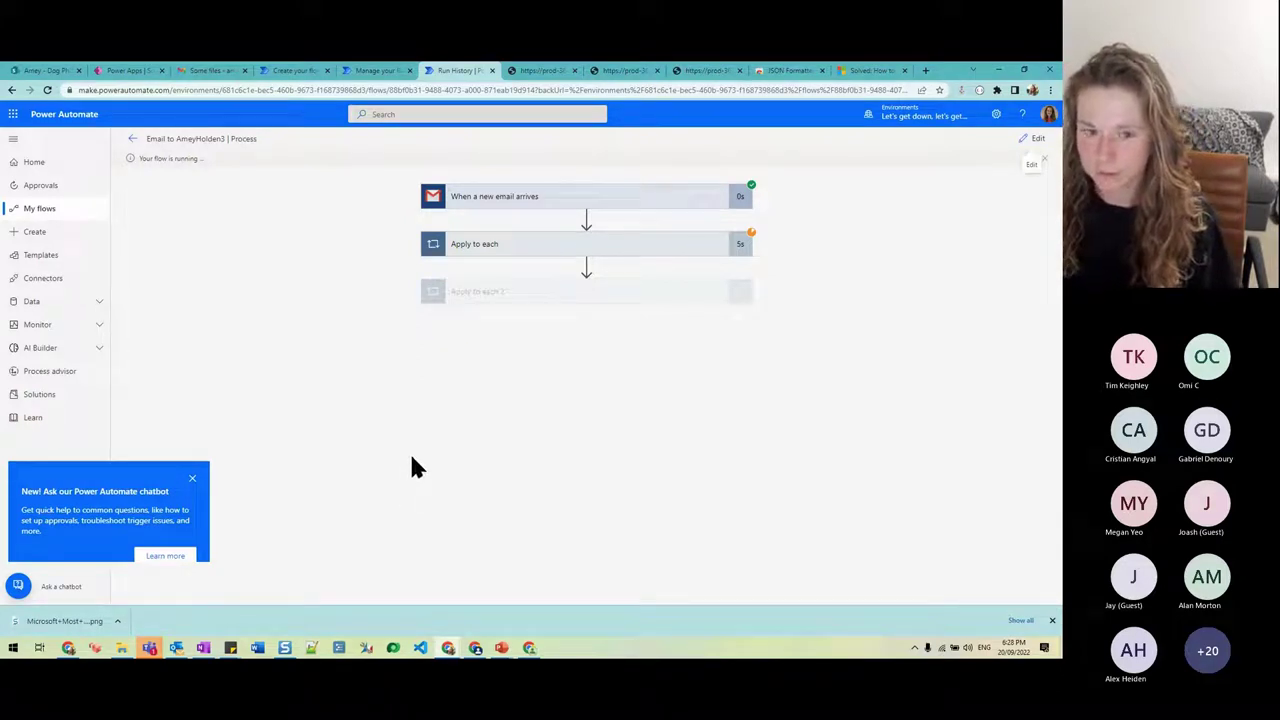
click(528, 298)
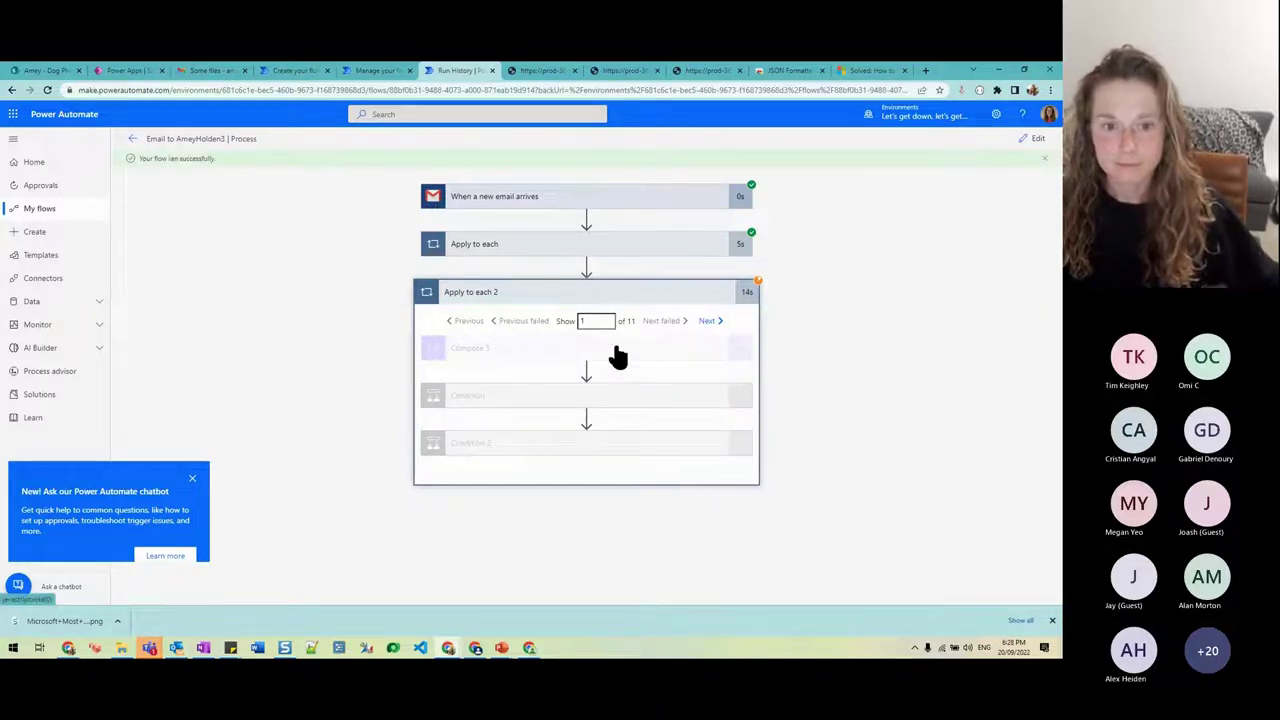
Step: Open the Invoices folder in SharePoint's Documents library and compare its files with the attachments of the Some files email in Gmail
click(47, 71)
click(205, 224)
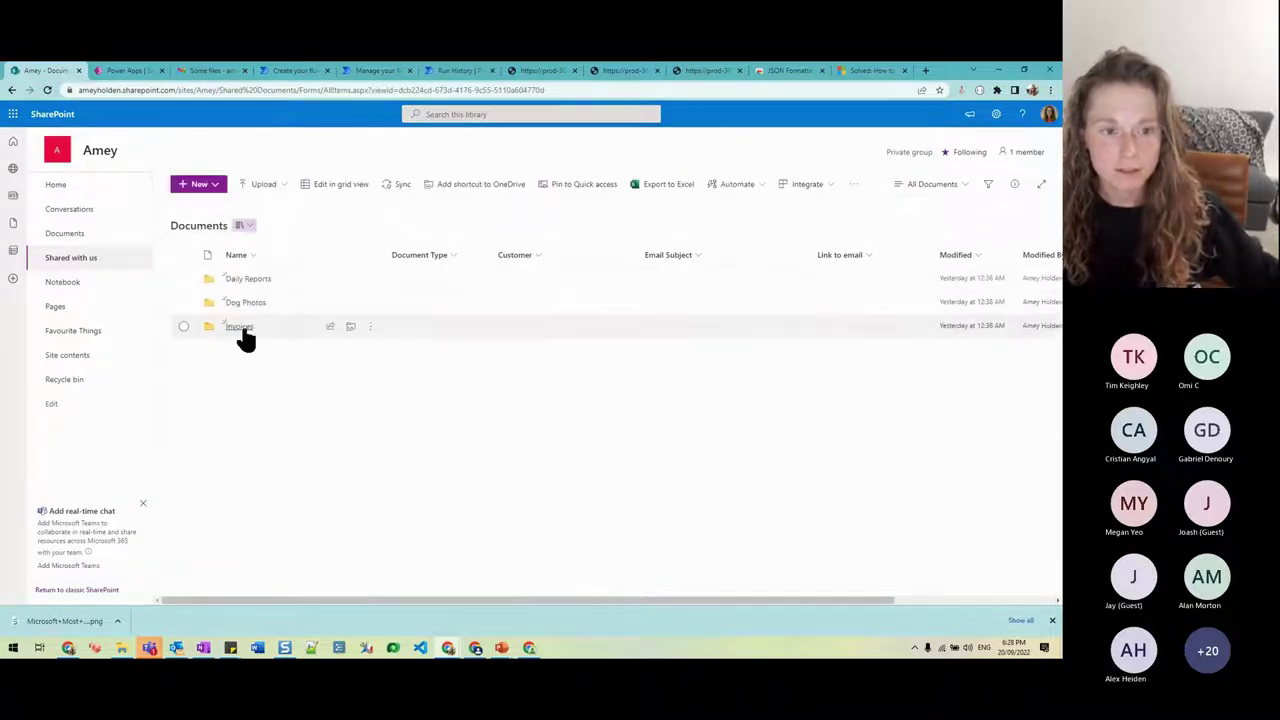
click(242, 325)
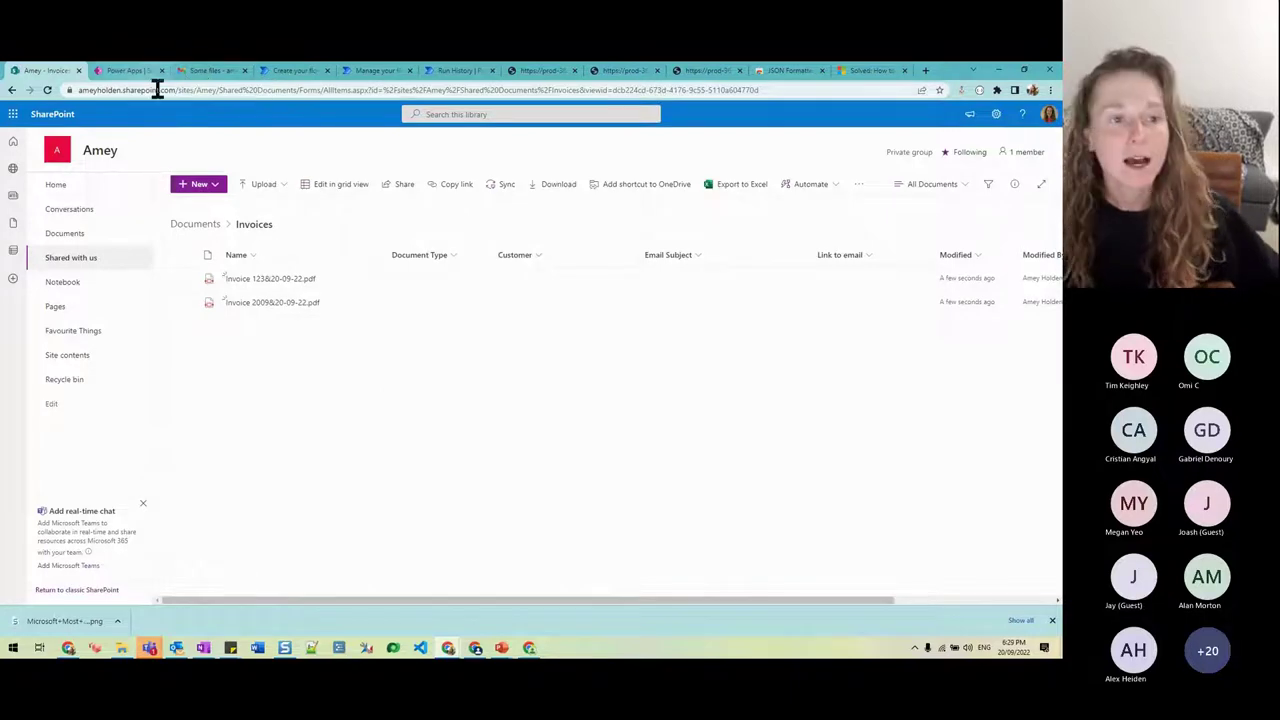
click(203, 71)
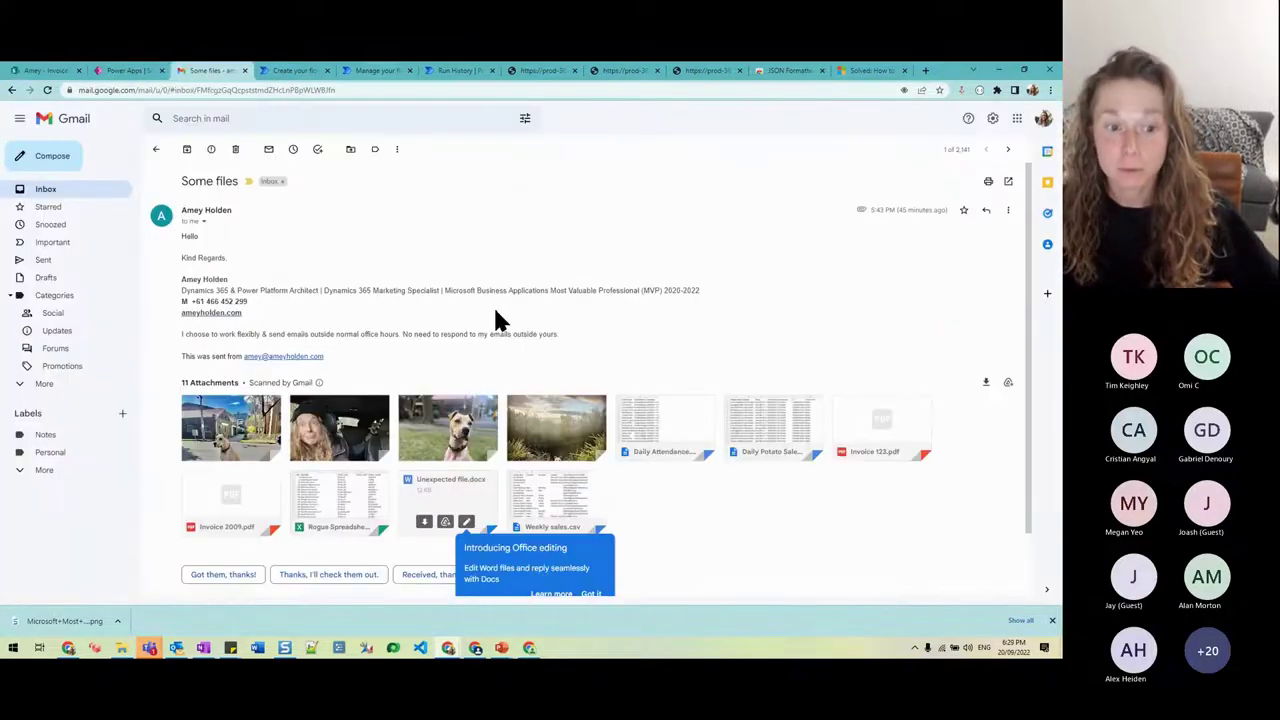
scroll(850, 420, down, 1)
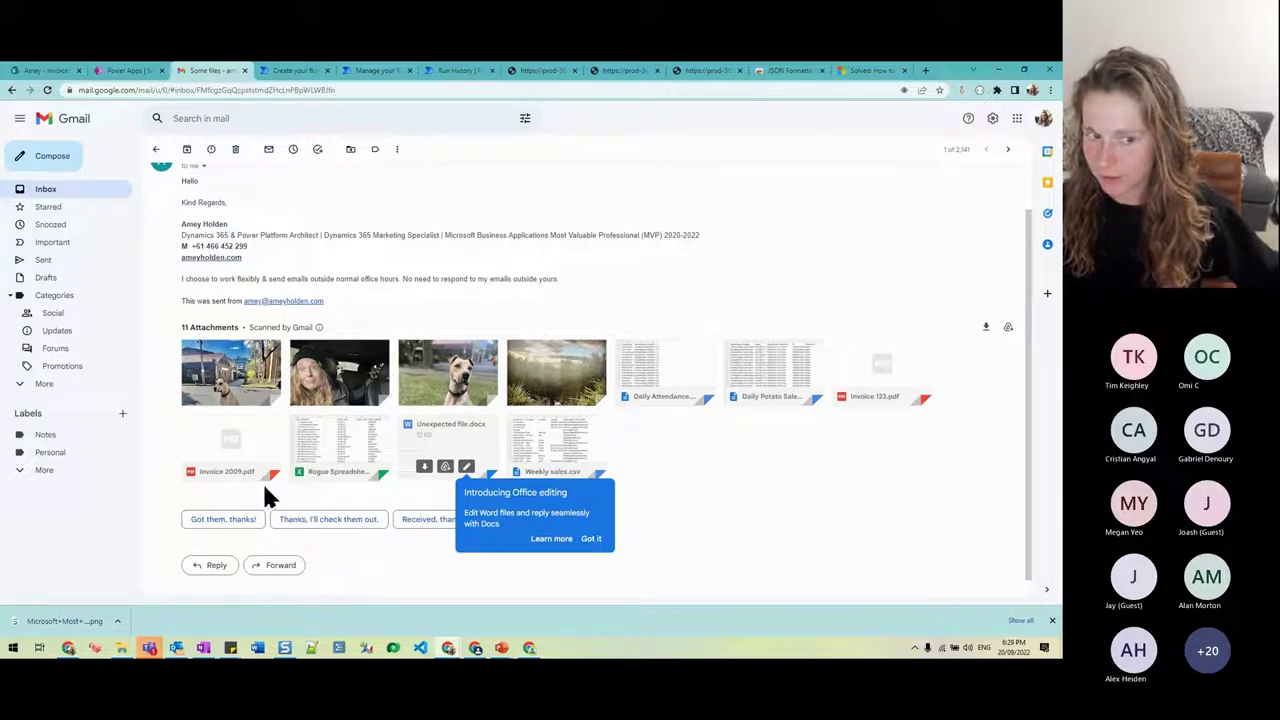
click(133, 70)
click(22, 70)
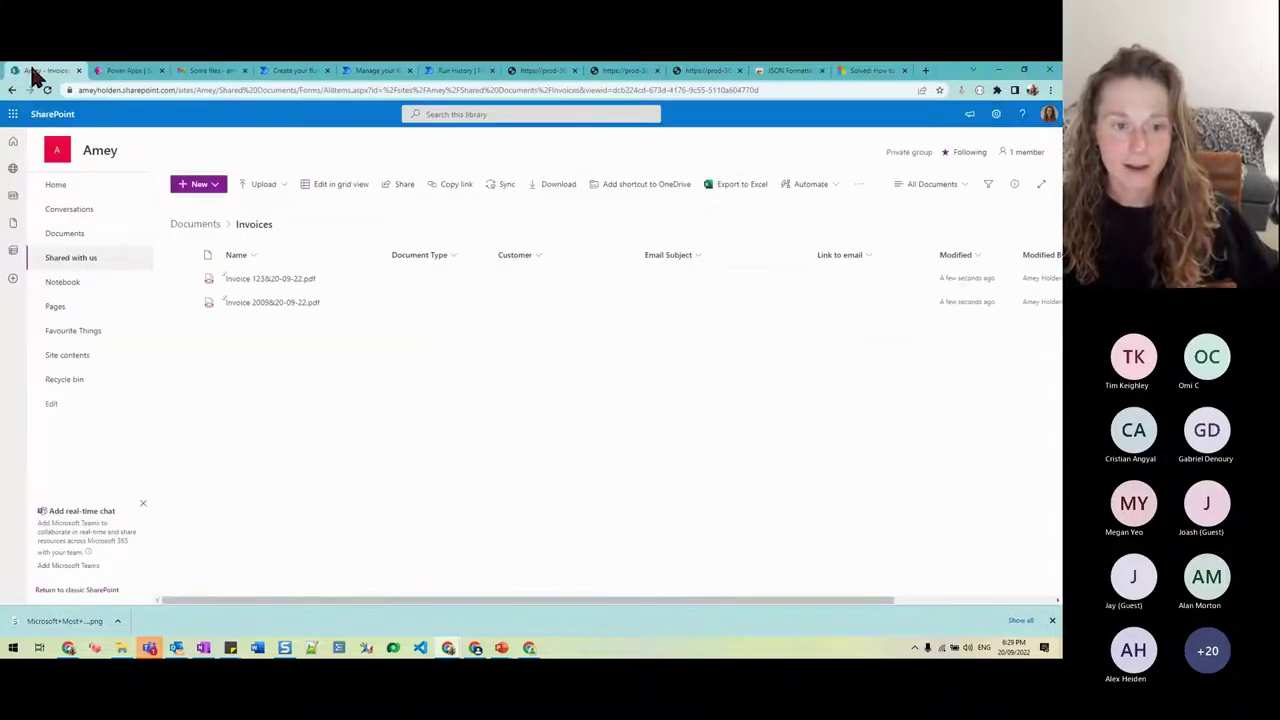
Step: Return to the flow's test run in Power Automate and examine the expression results of Condition and Condition 2 for the first attachment
click(375, 70)
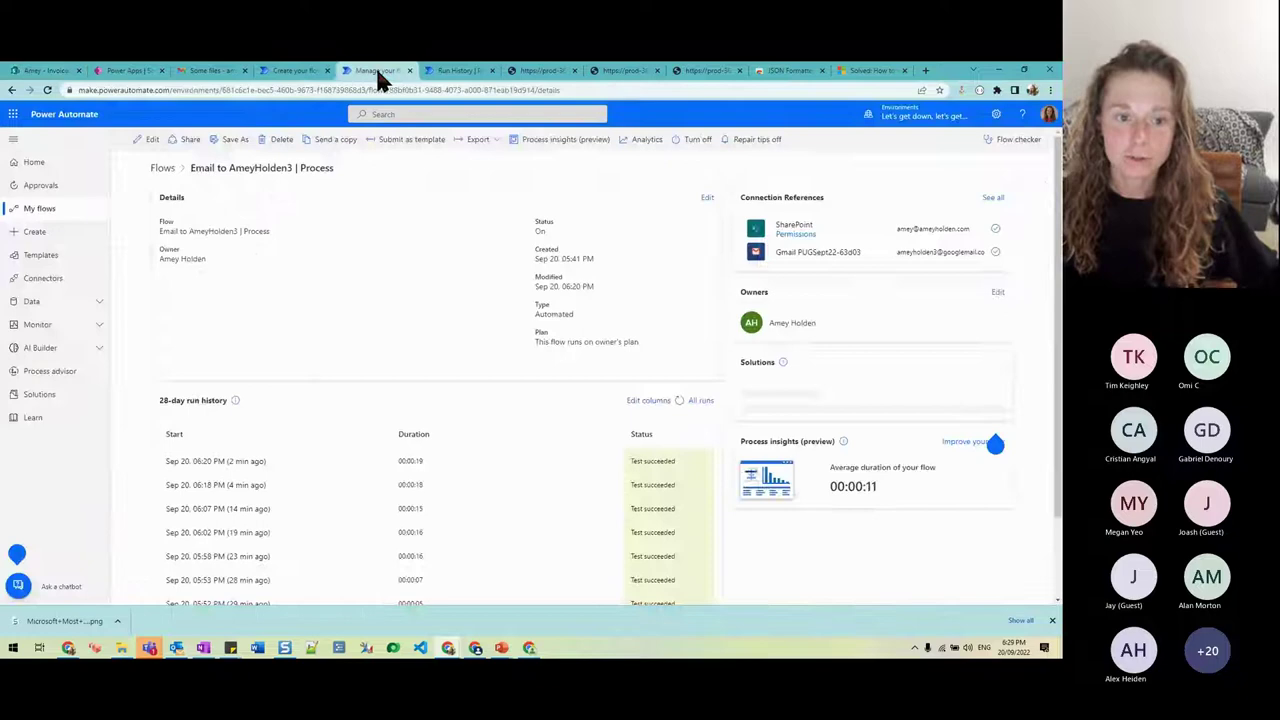
click(455, 70)
click(563, 406)
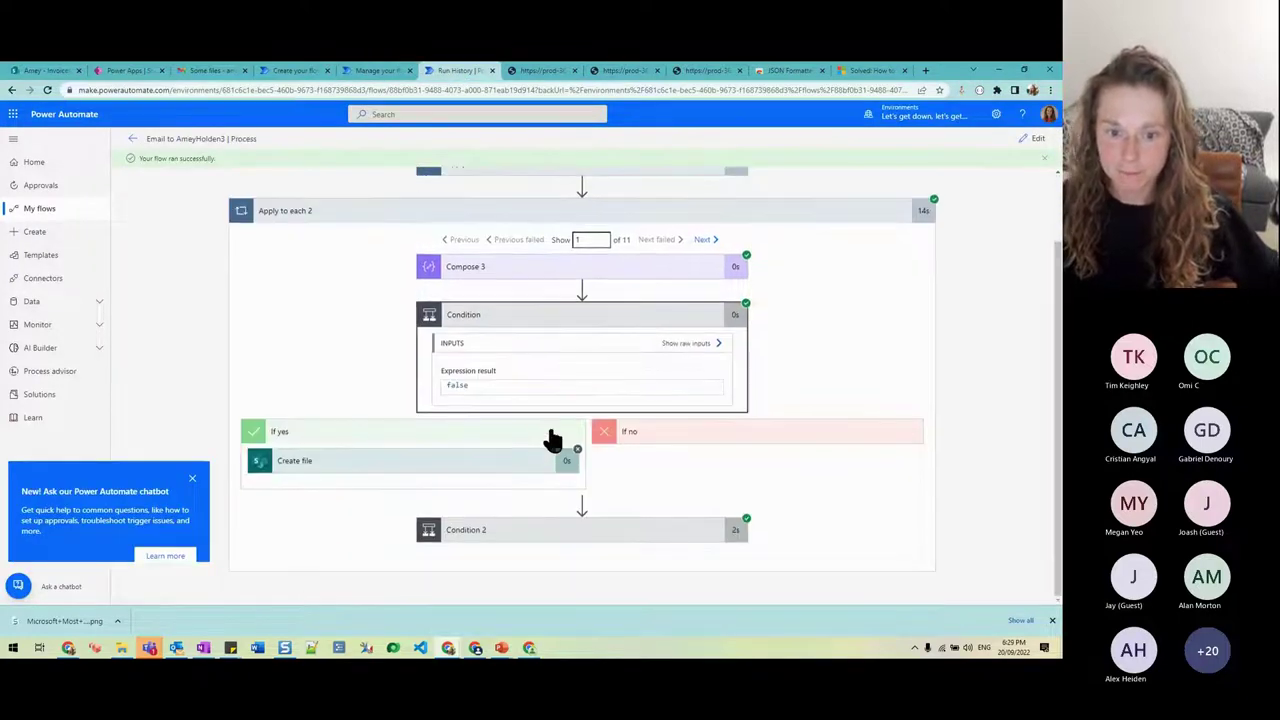
click(551, 535)
scroll(790, 328, down, 1)
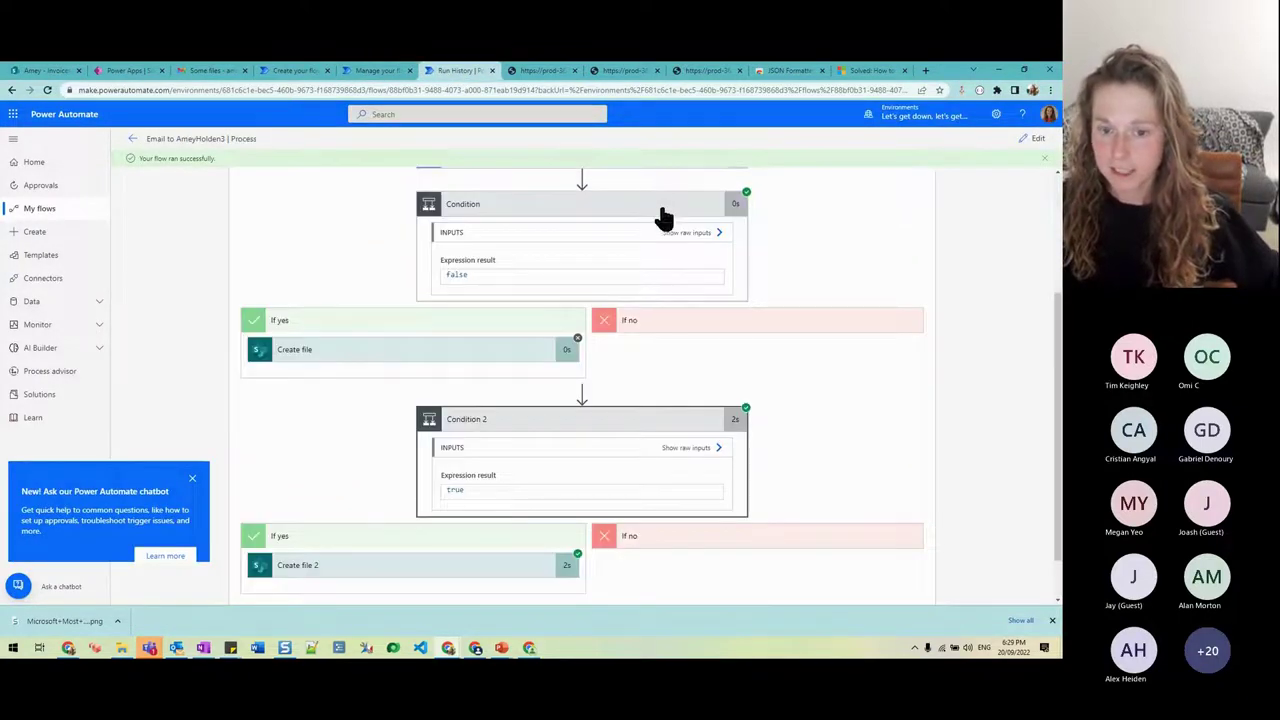
scroll(690, 470, up, 1)
scroll(652, 251, down, 2)
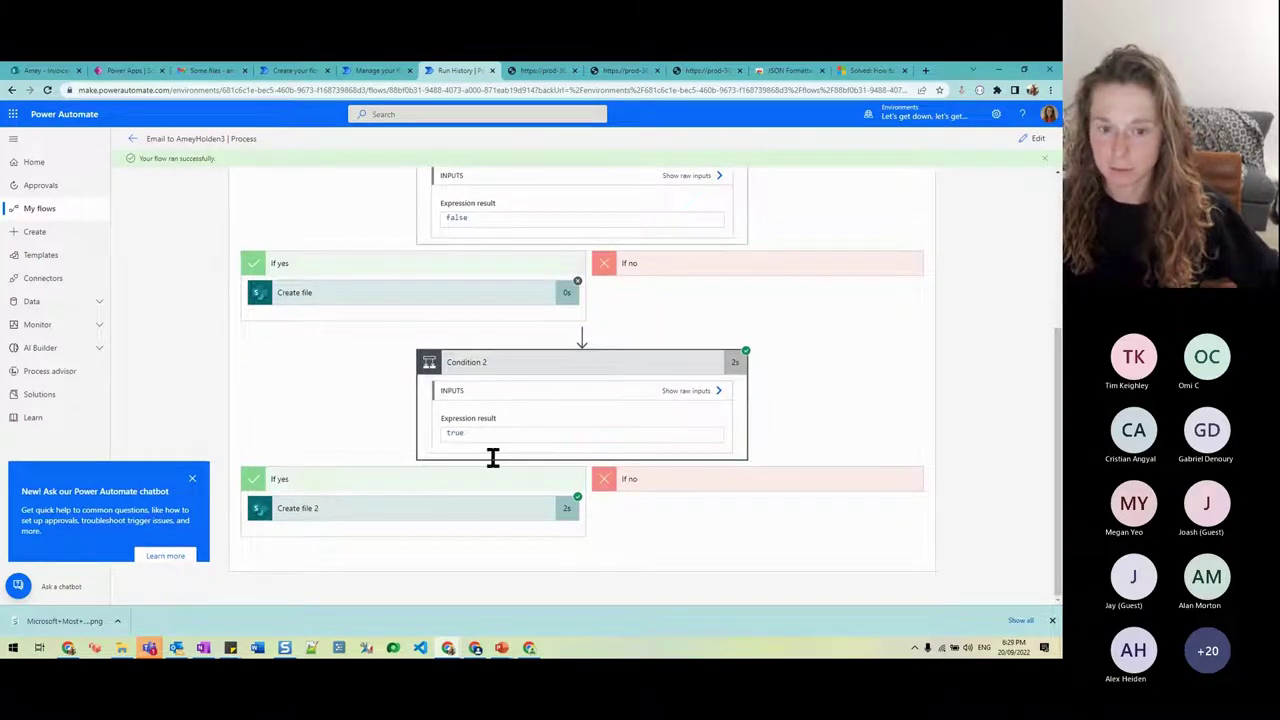
scroll(605, 420, up, 1)
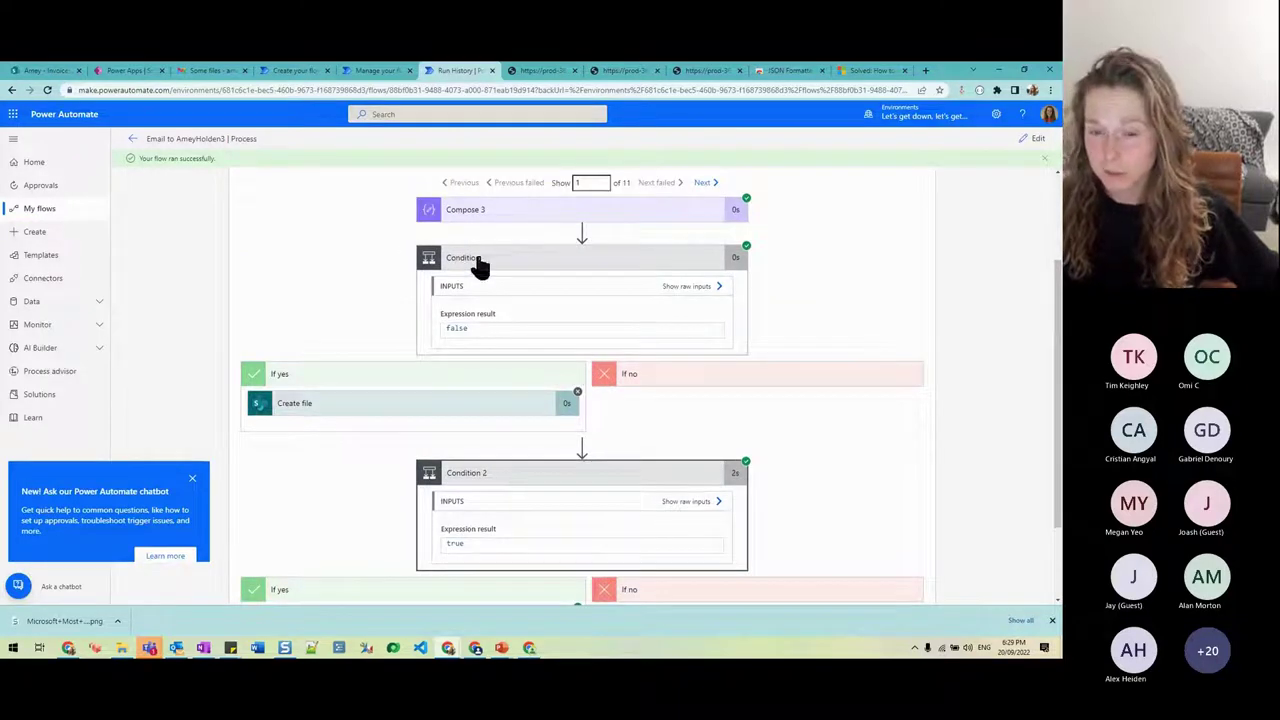
click(658, 260)
Step: Reopen the flow for editing and rename the first Condition in Apply to each 2 as PDF
click(1032, 139)
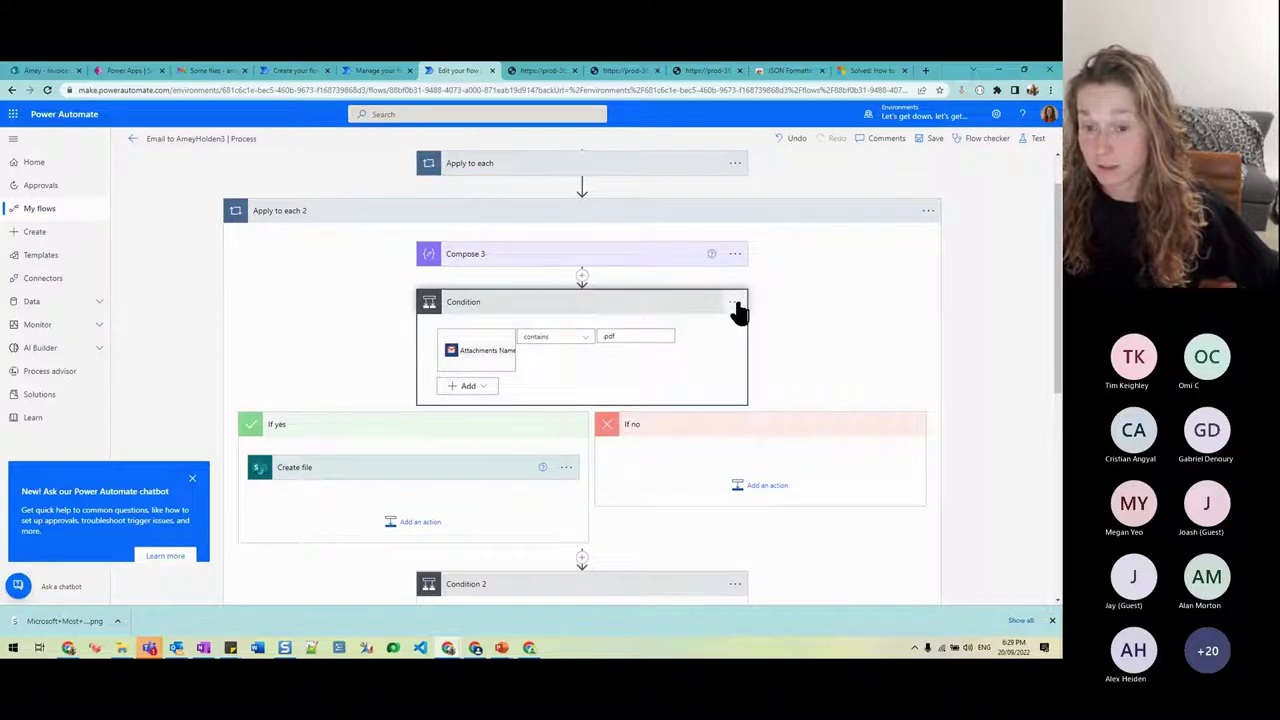
click(735, 301)
click(777, 340)
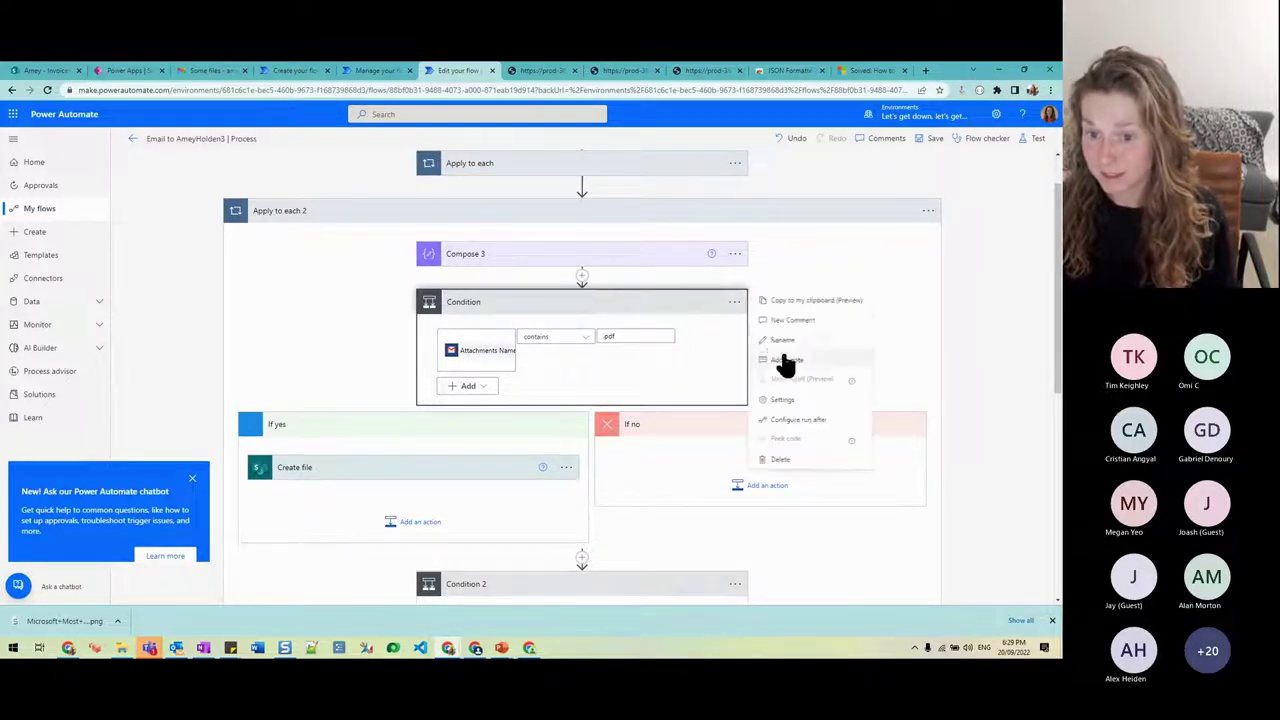
click(778, 340)
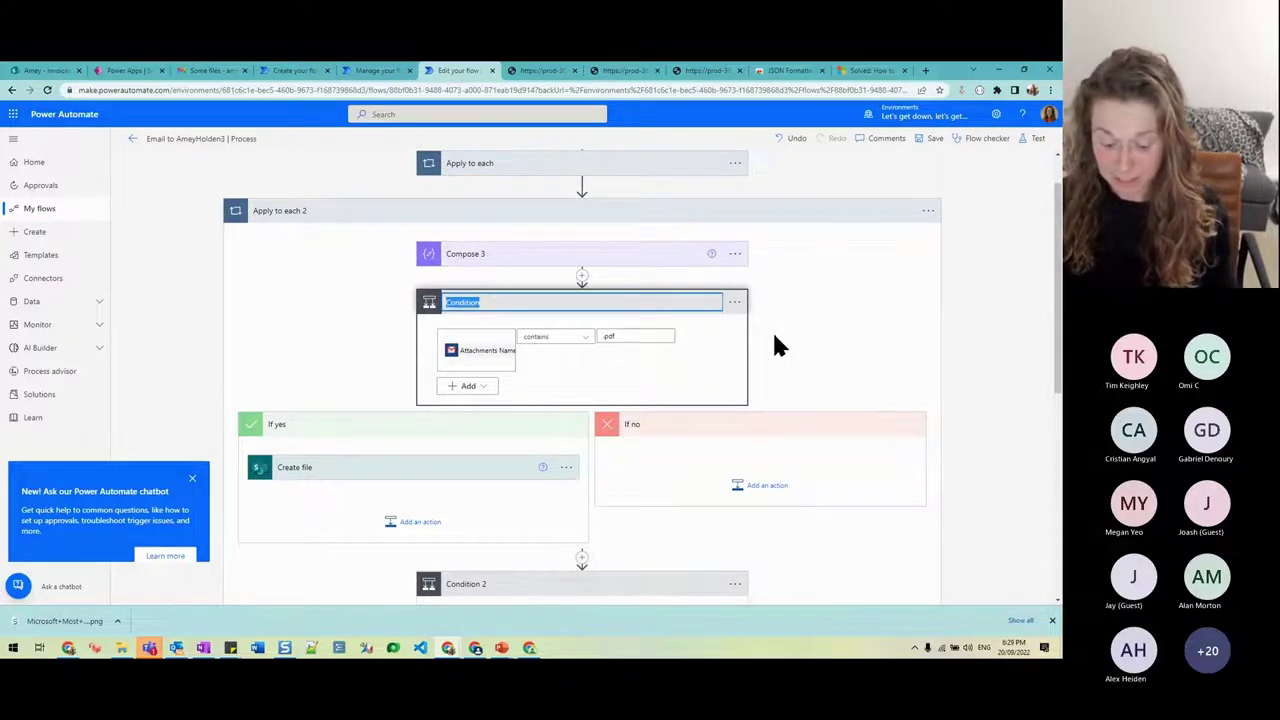
text(PDF)
Step: Rename Condition 2 as JPG and save the flow
click(732, 585)
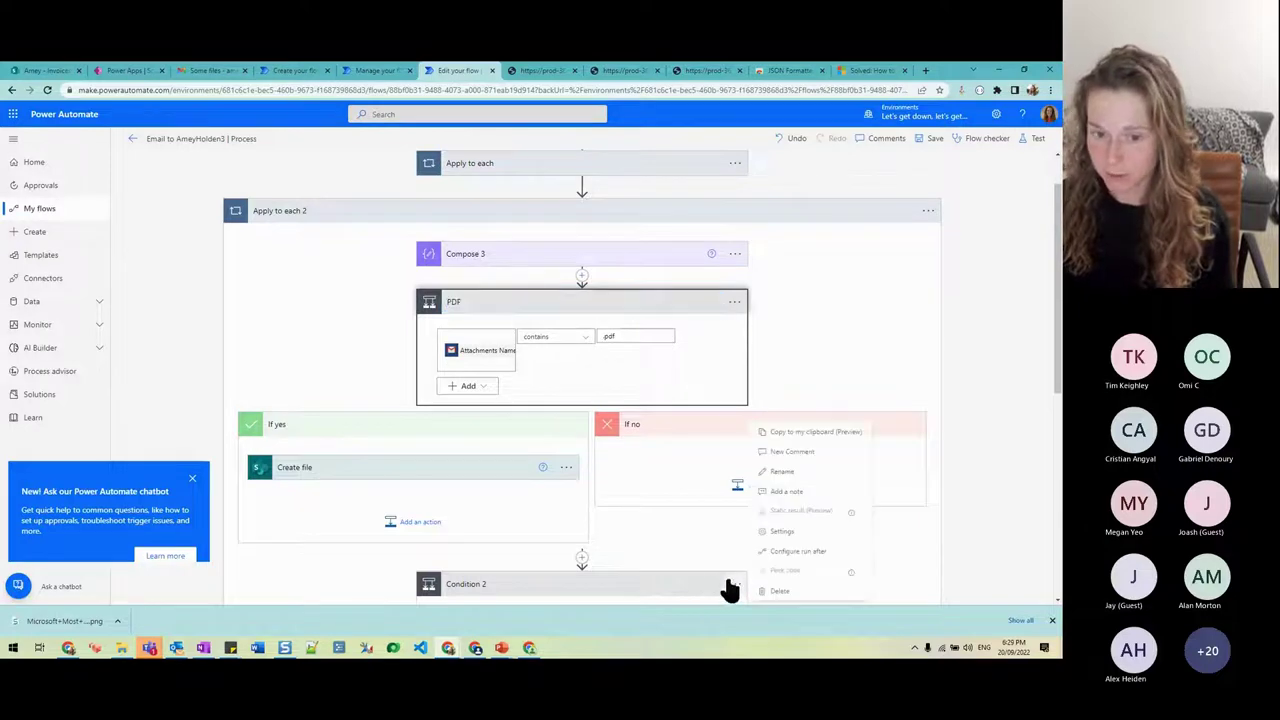
click(775, 493)
scroll(748, 488, down, 1)
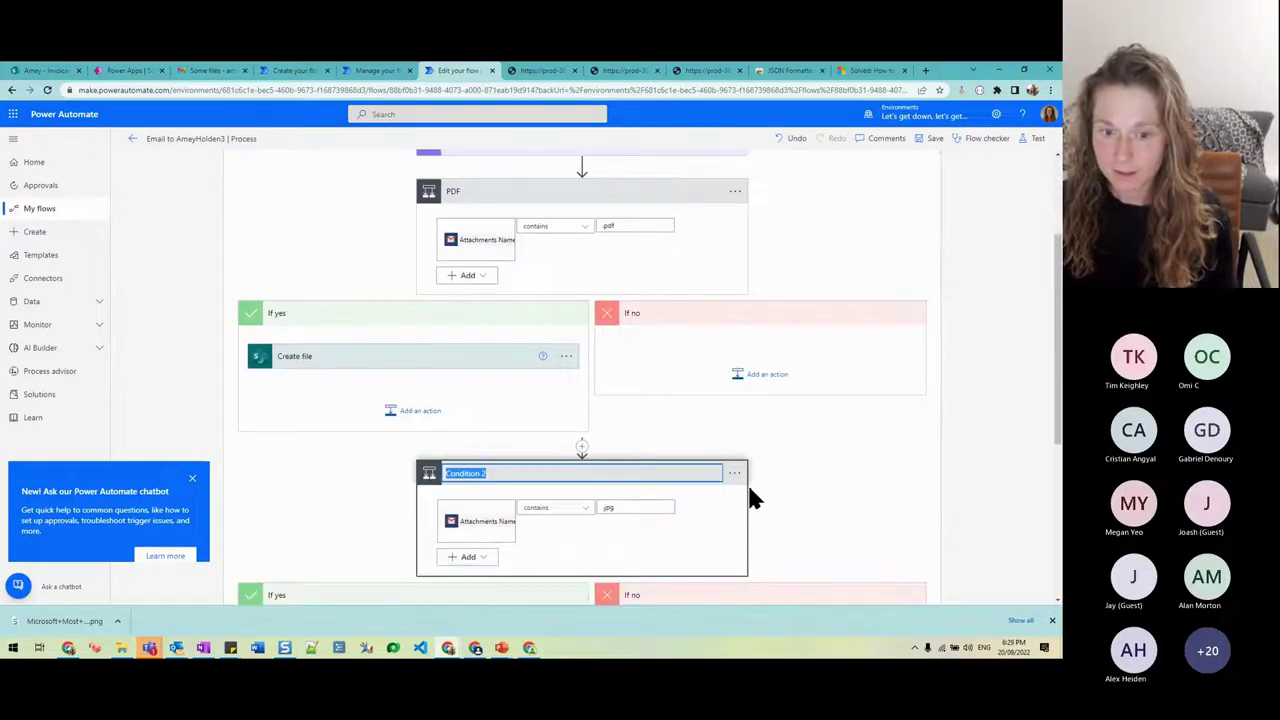
text(jpG)
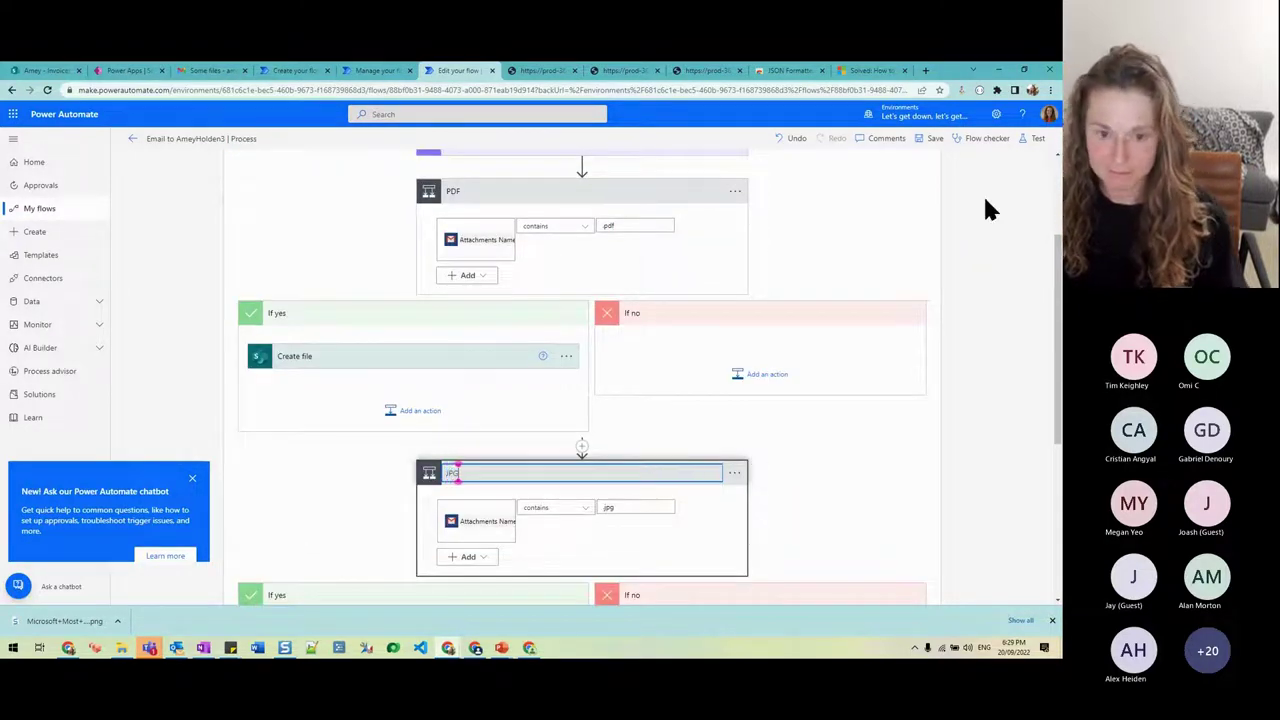
click(928, 138)
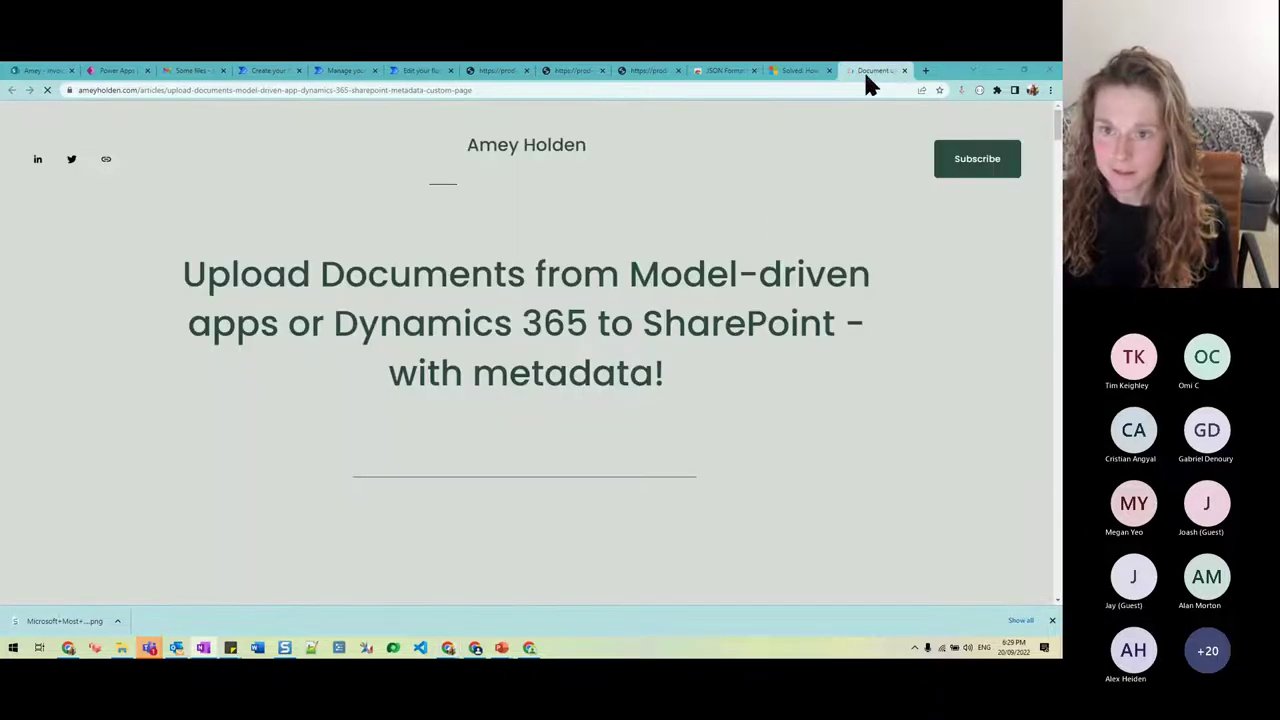
Step: Close the article on uploading documents to SharePoint with metadata and switch to PowerPoint
key(ctrl+w)
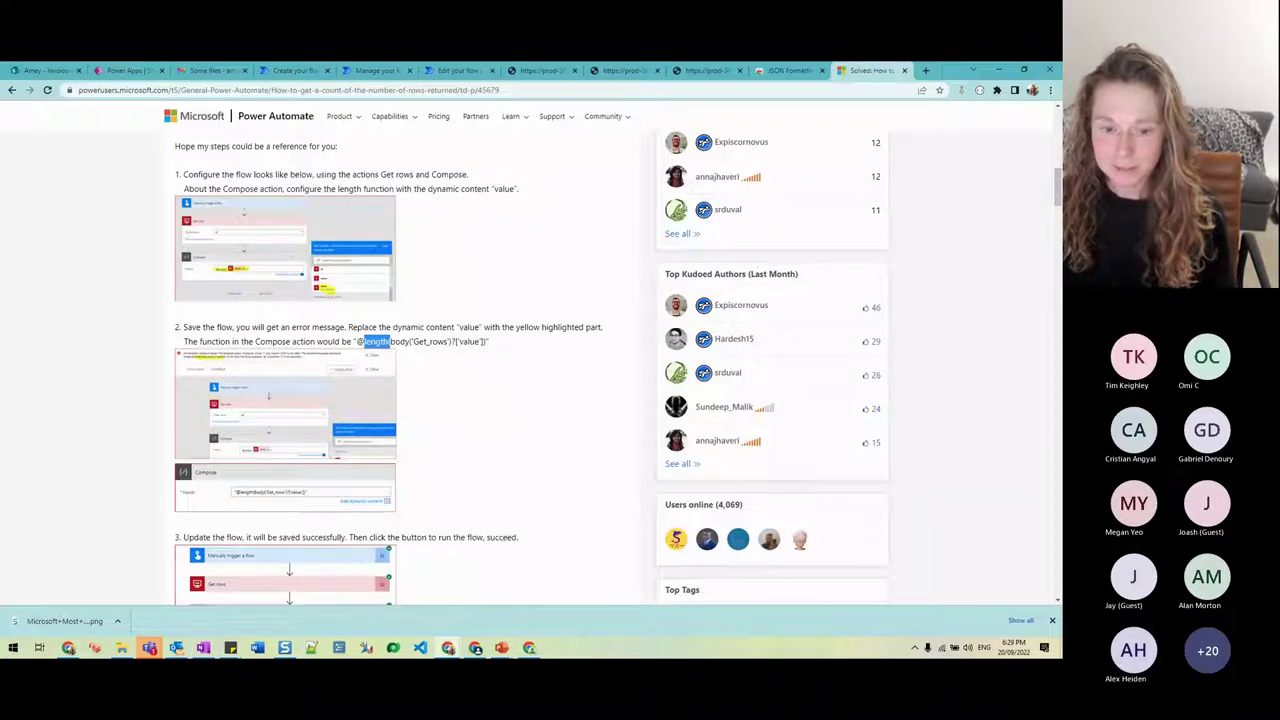
click(502, 648)
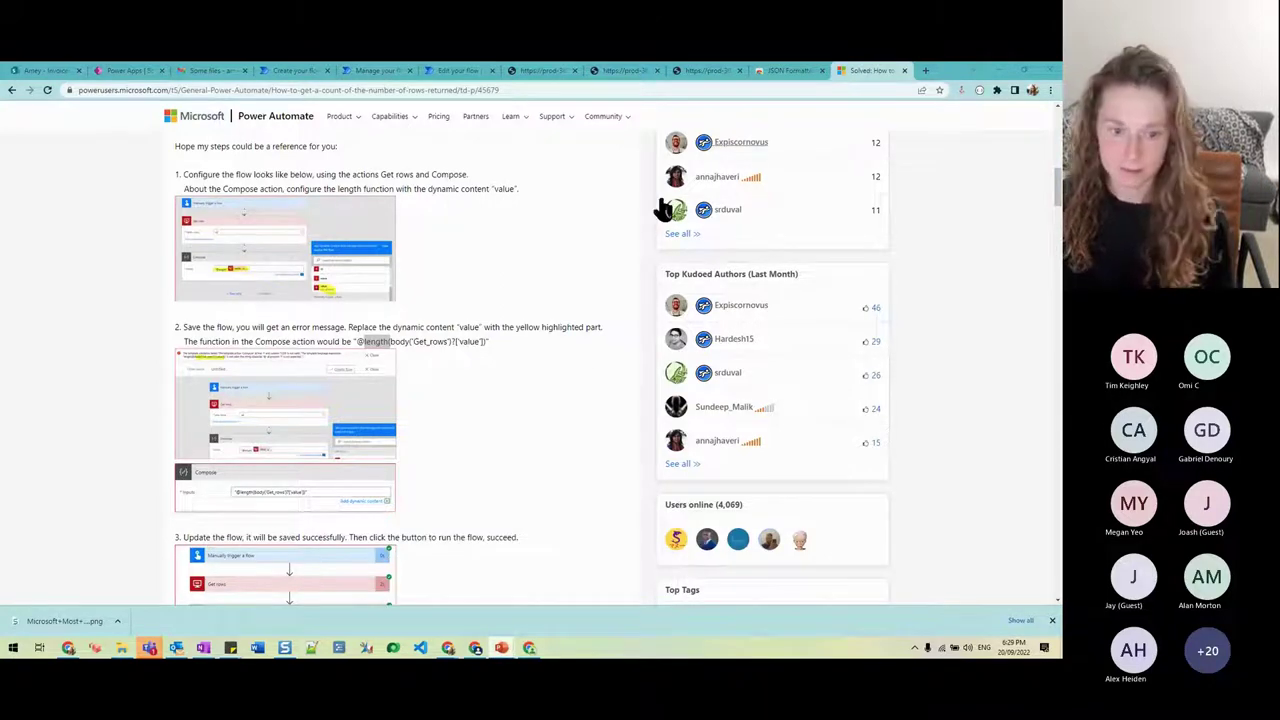
Step: Switch to the browser and examine the title of the Microsoft Learn article on Power Apps and Power BI, then return to the slides at the Q&A slide
mouse_move(148, 650)
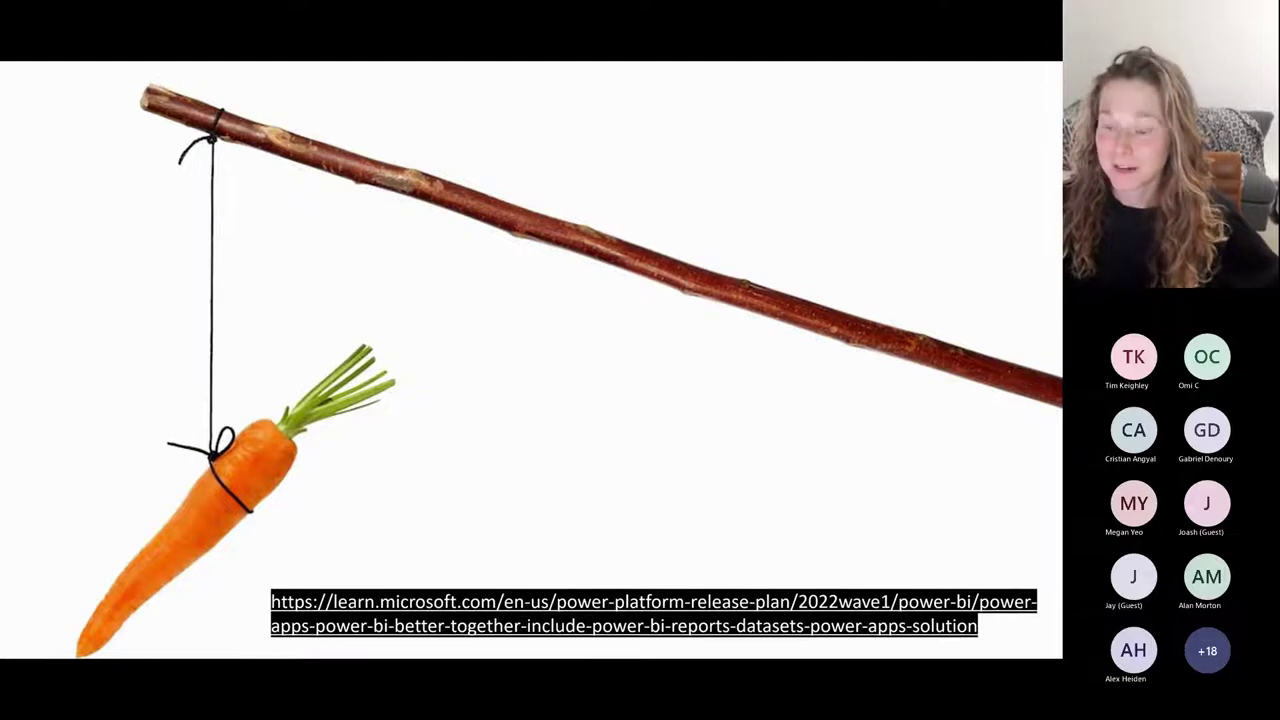
key(alt+Tab)
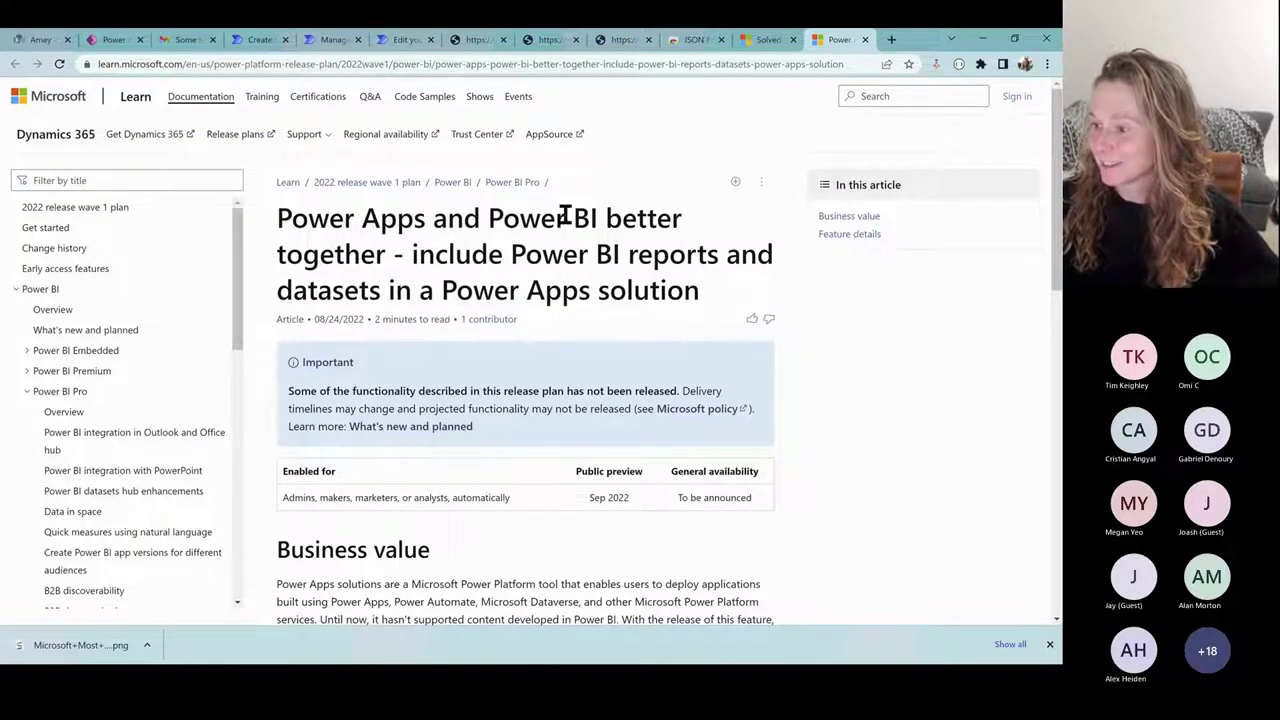
drag(605, 218, 391, 265)
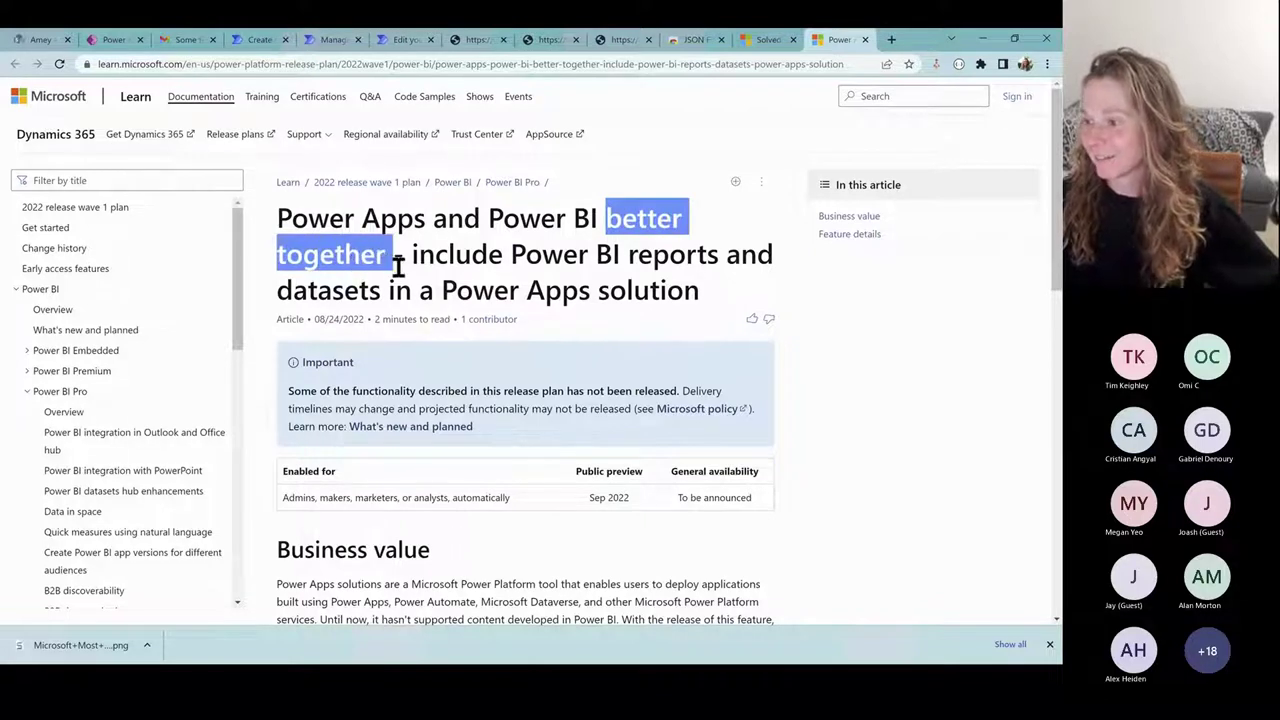
click(588, 237)
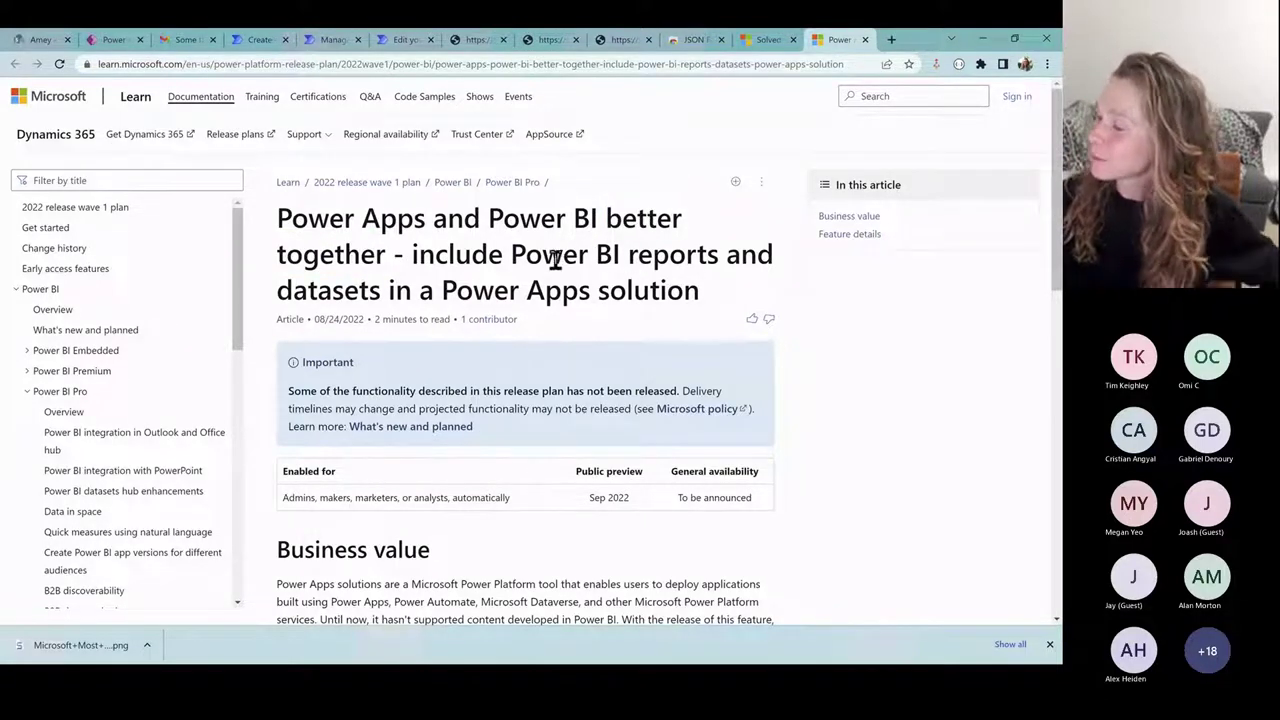
drag(514, 251, 723, 291)
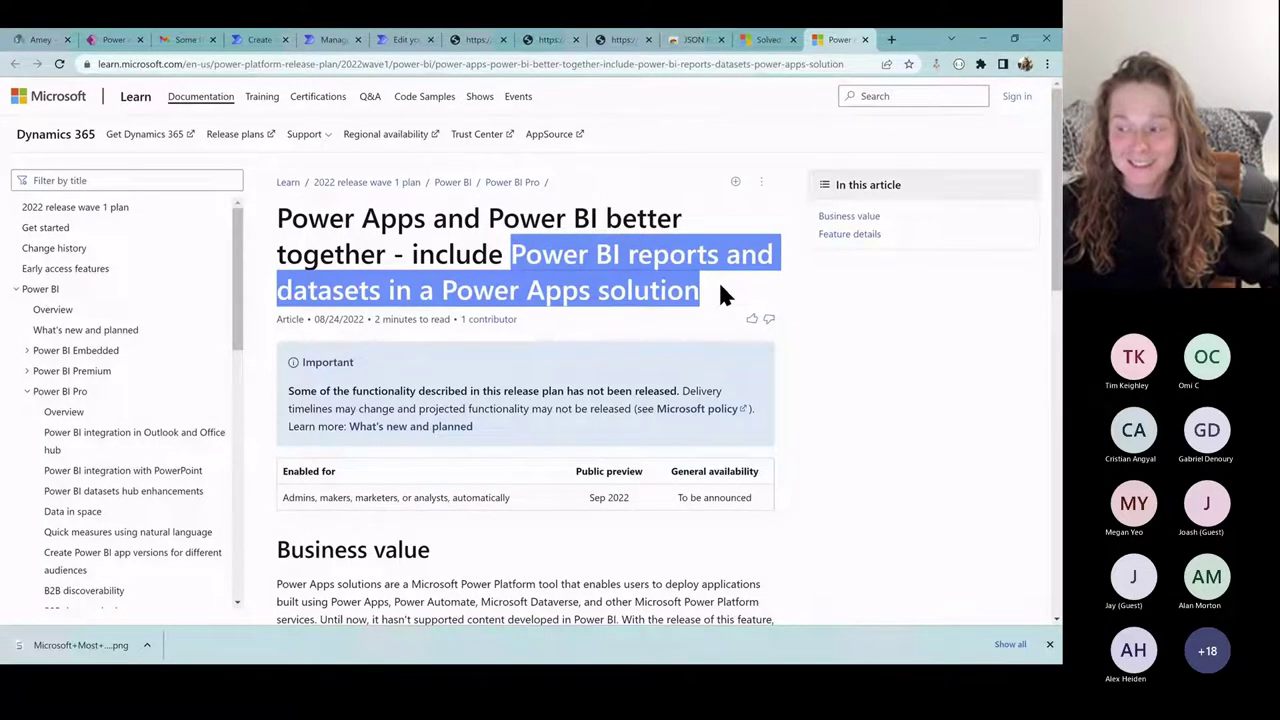
click(656, 293)
double_click(656, 293)
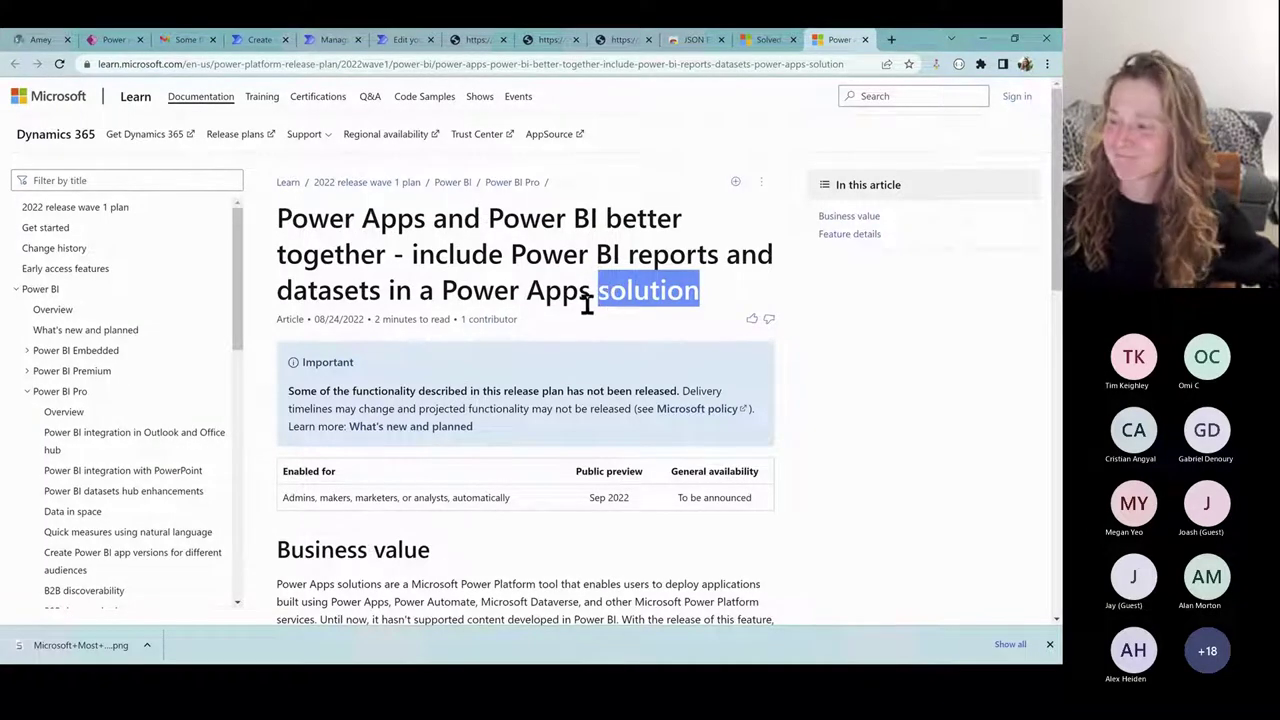
click(985, 47)
key(Right)
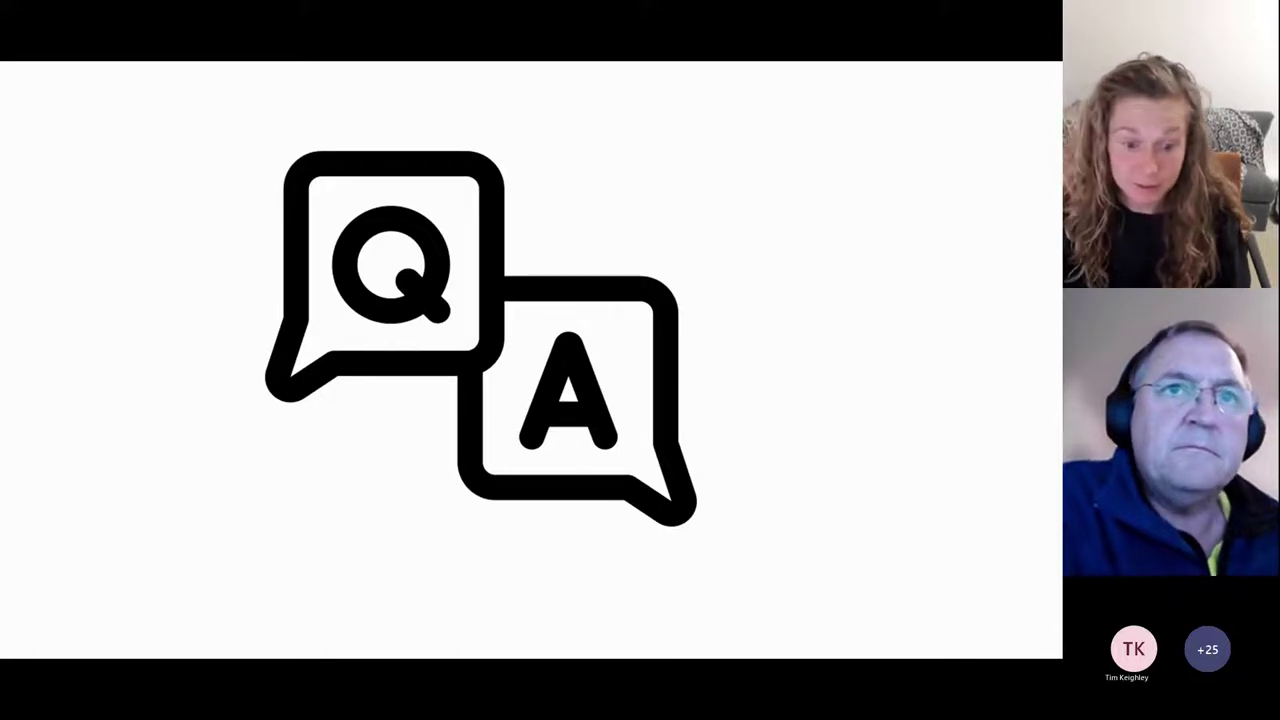
Step: Return to the flow editor in Power Automate and examine the Compose action in Apply to each and the conditions in Apply to each 2
key(alt+Tab)
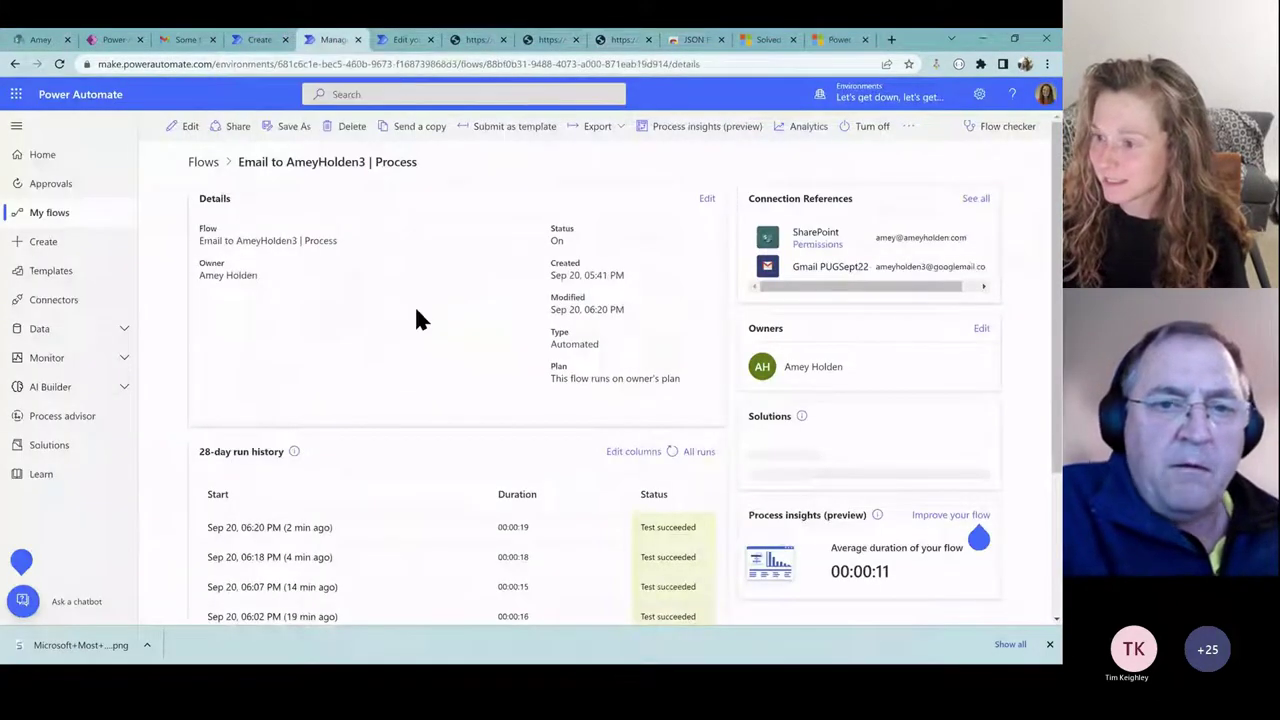
click(400, 40)
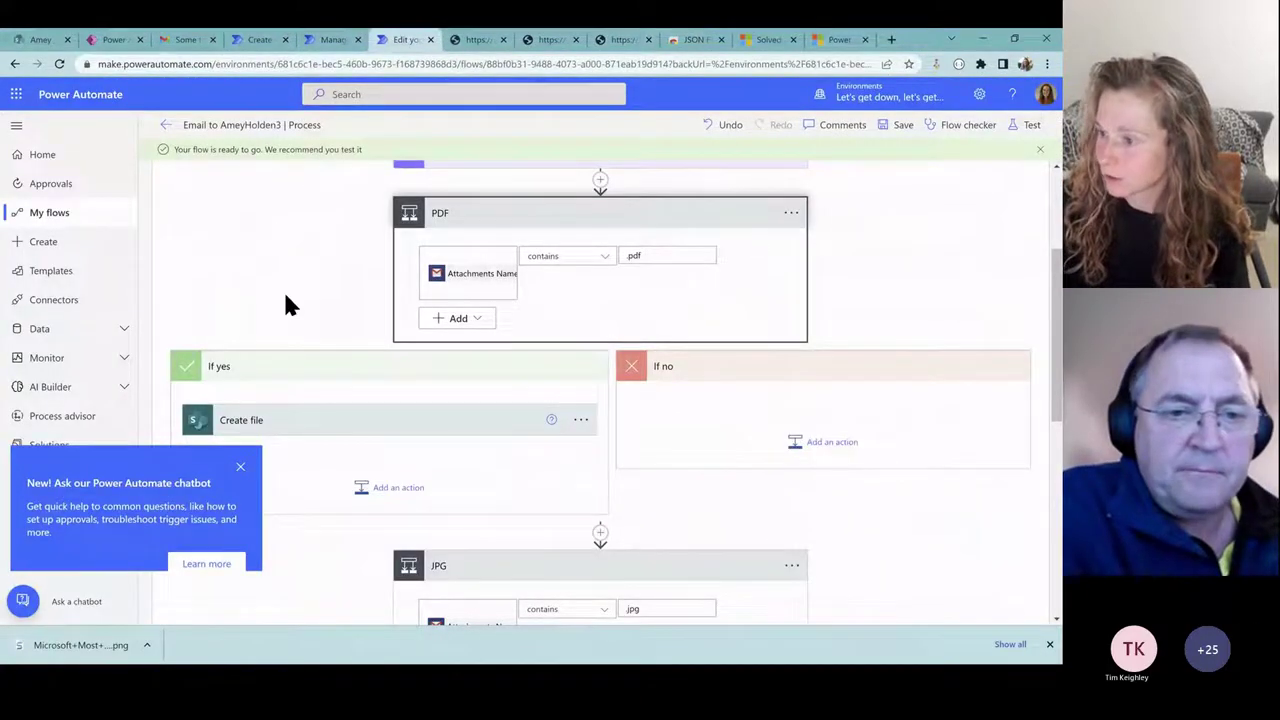
scroll(648, 430, up, 2)
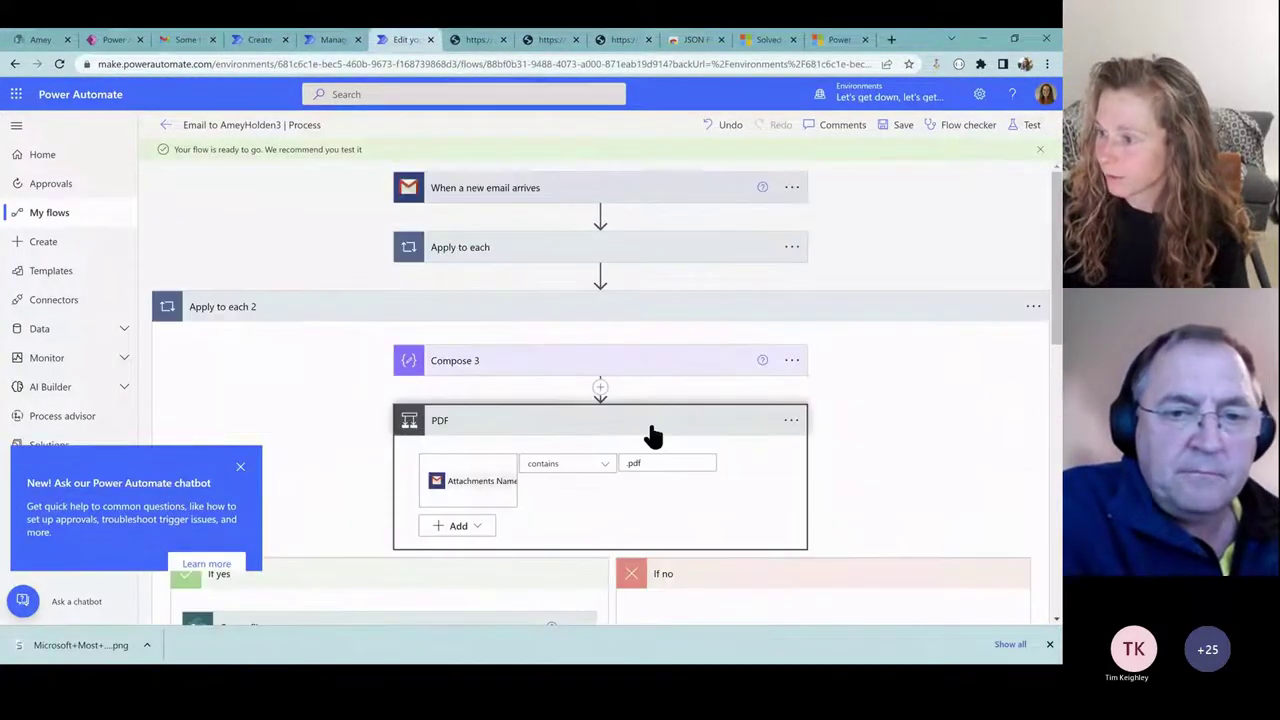
click(516, 258)
click(470, 340)
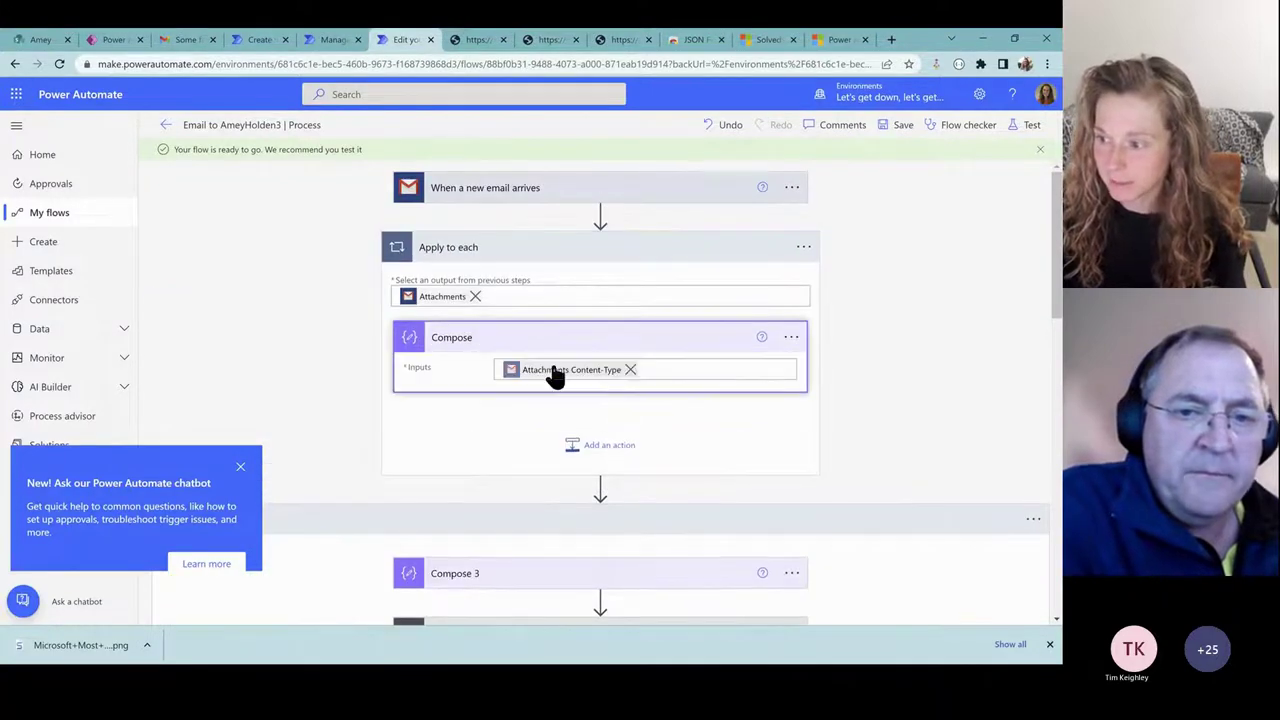
click(241, 468)
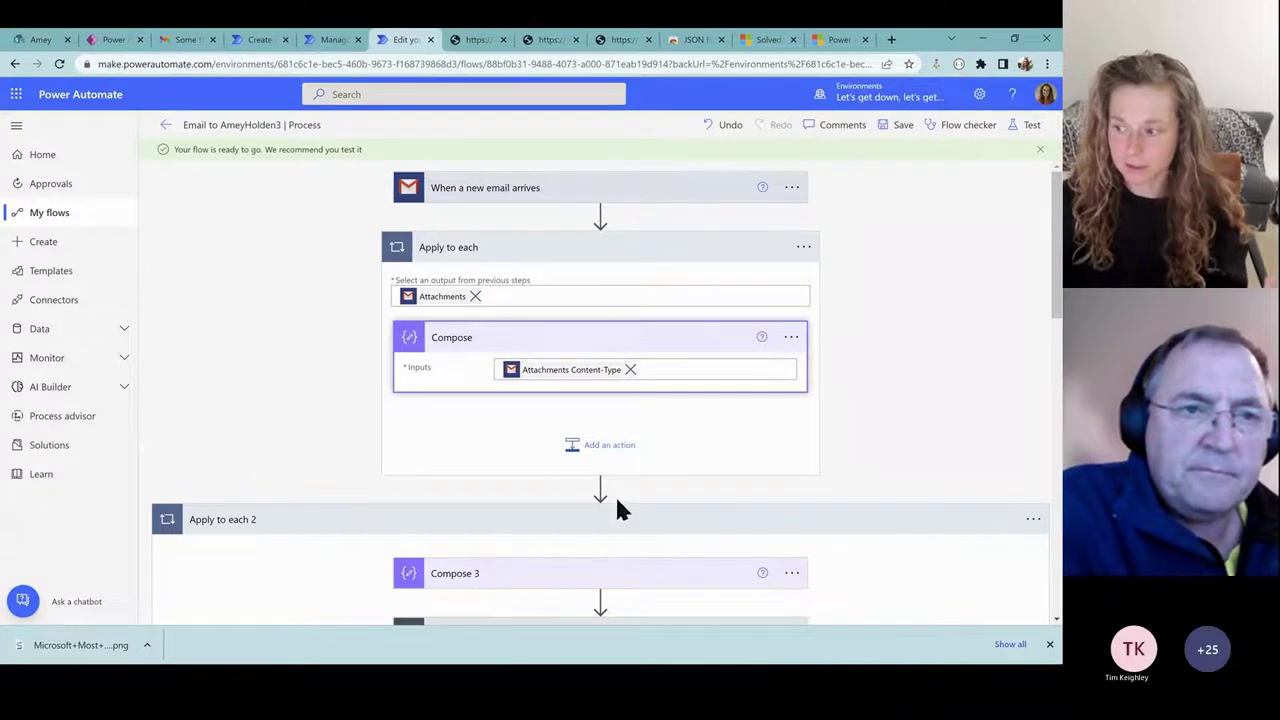
scroll(597, 488, down, 10)
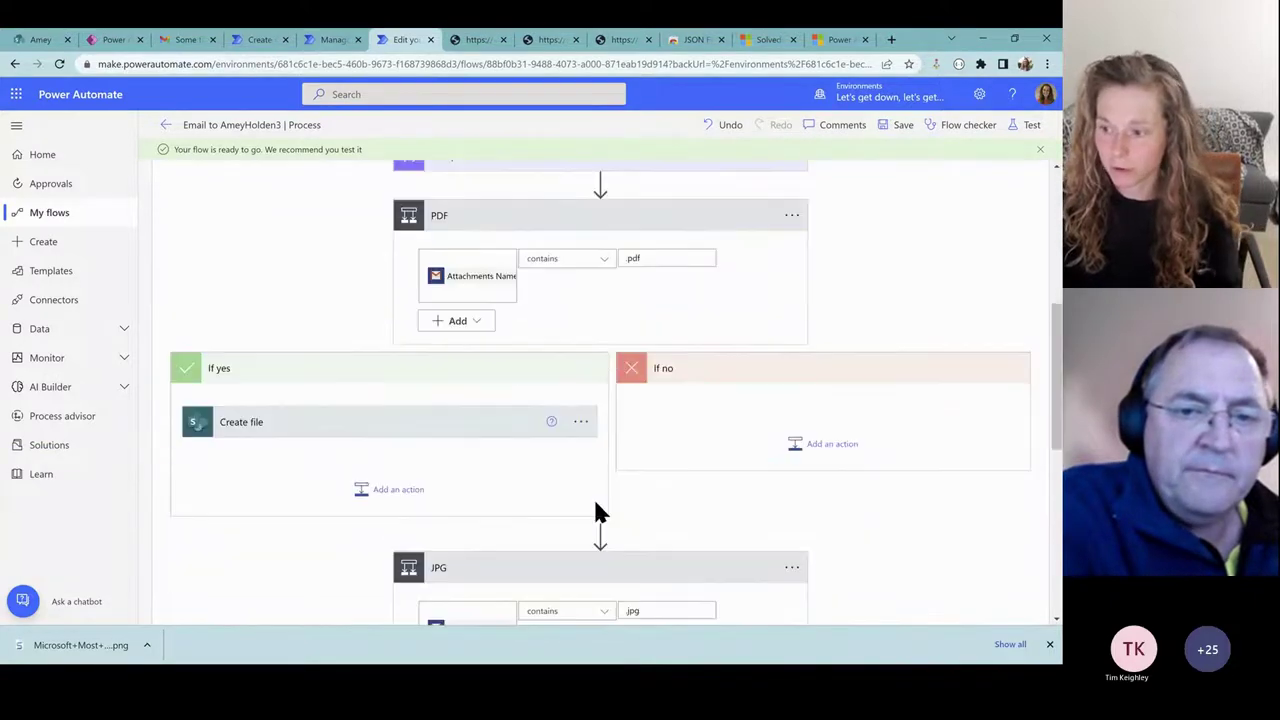
scroll(594, 515, up, 10)
scroll(606, 509, down, 2)
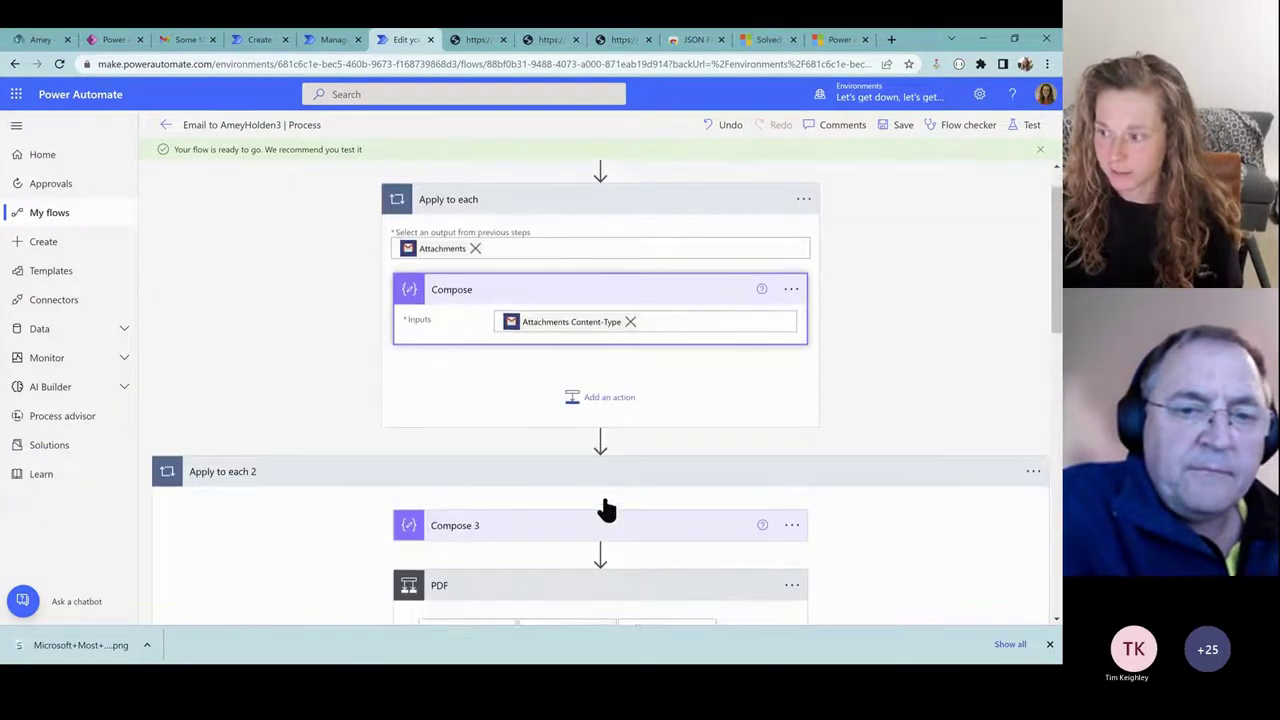
Step: Insert a Terminate action with the status Failed between Apply to each and Apply to each 2
click(600, 422)
click(620, 437)
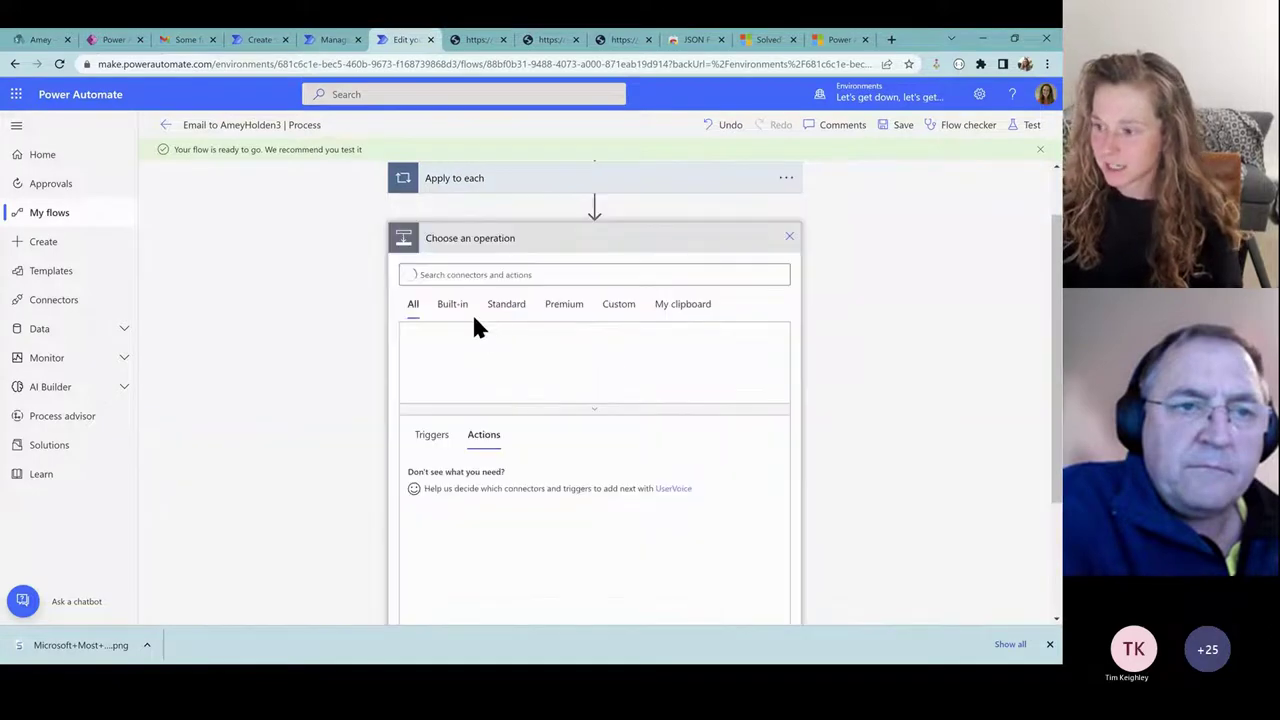
text(terminate)
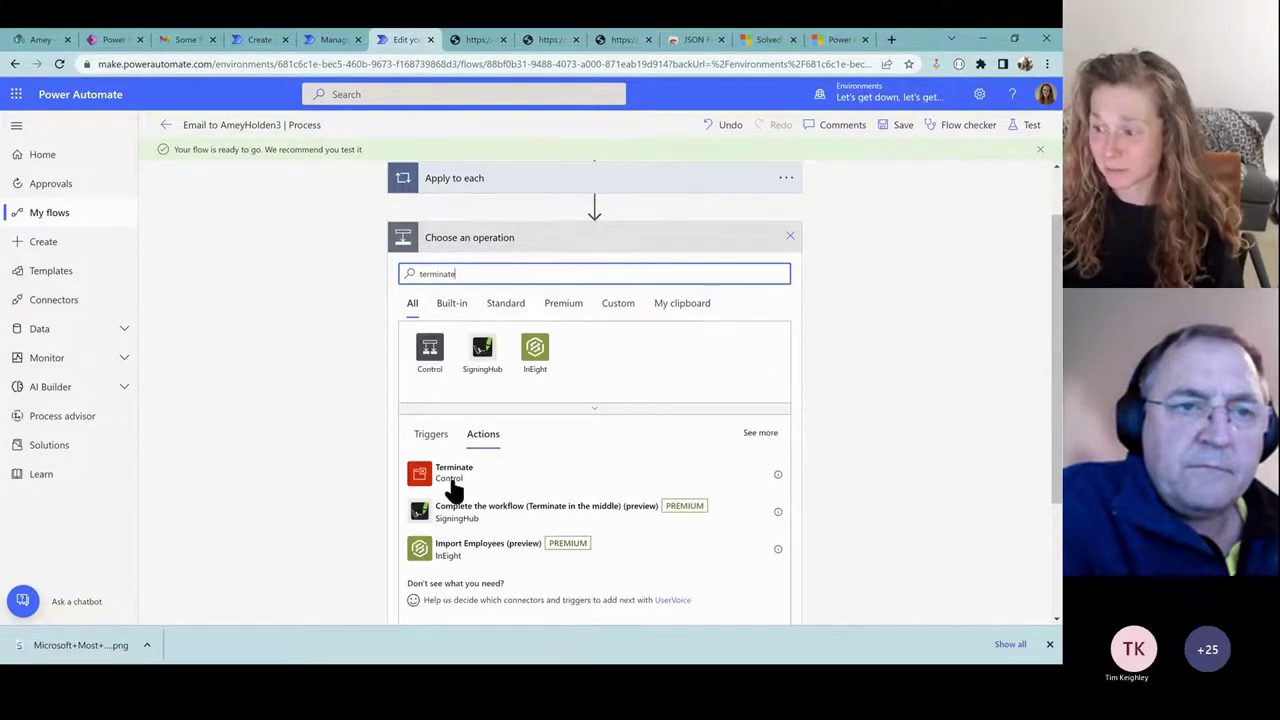
click(470, 485)
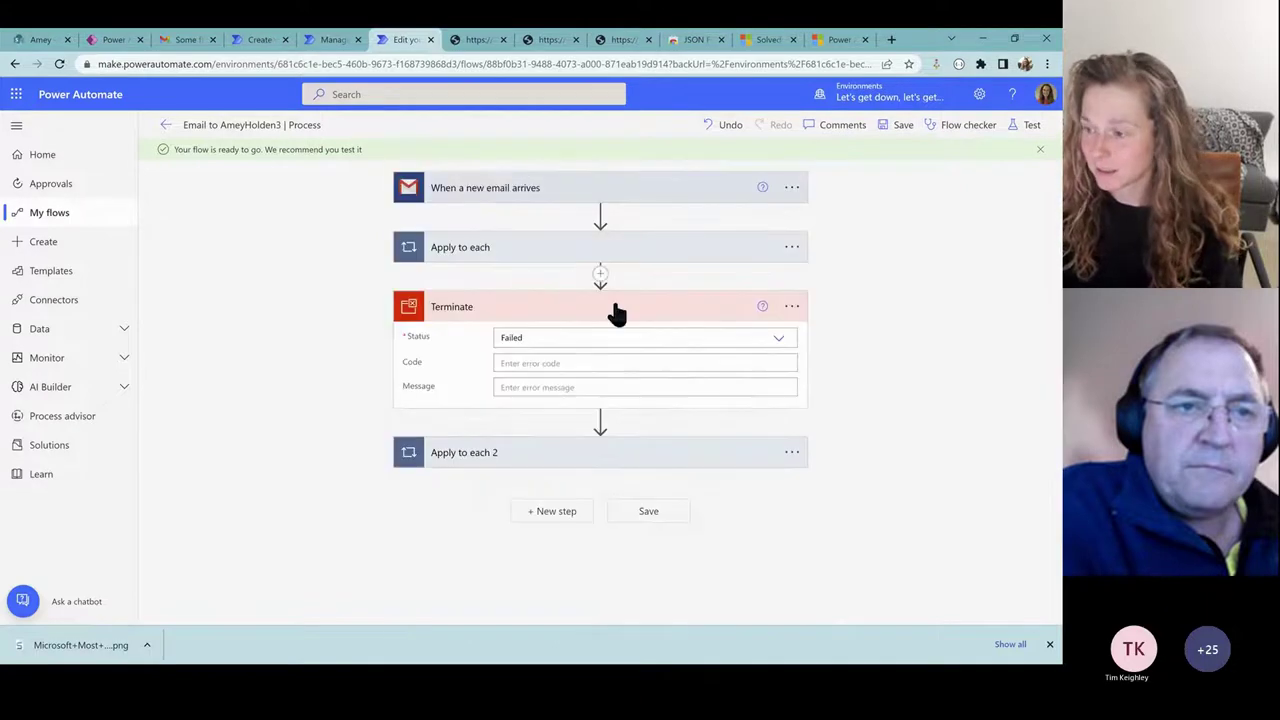
click(690, 310)
click(641, 260)
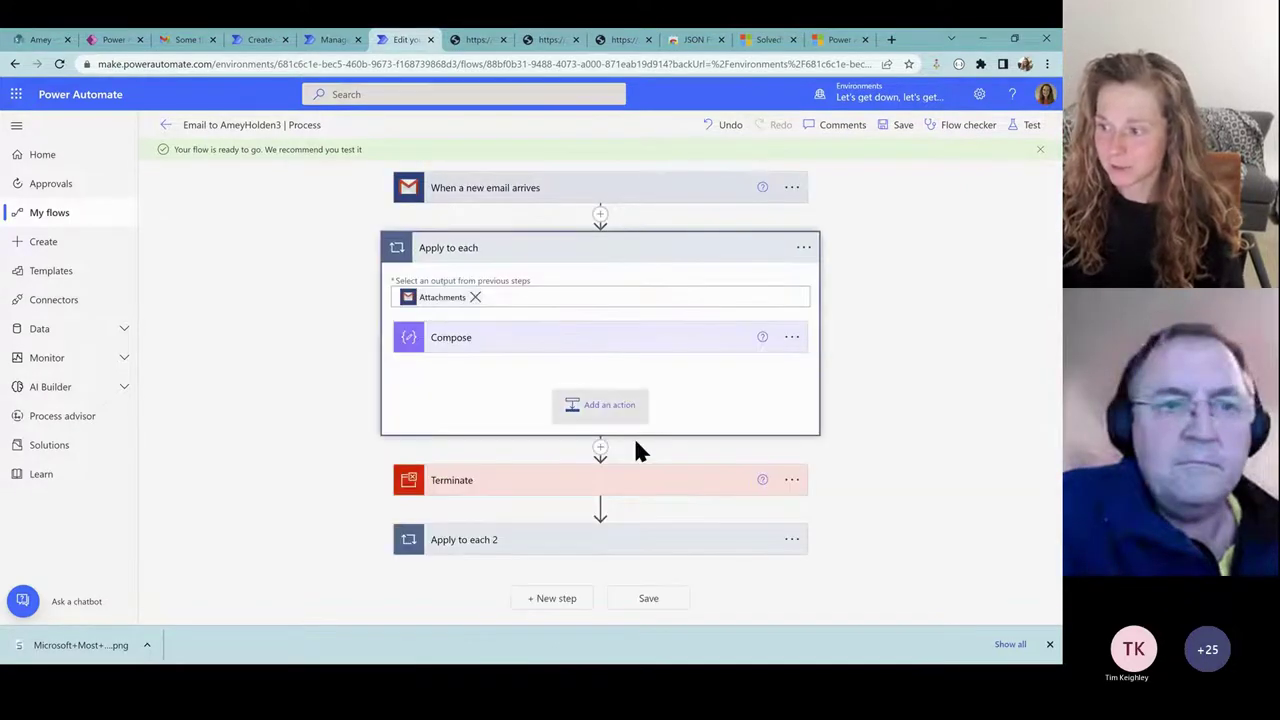
Step: Save the flow and test it automatically with the most recent of the recently used triggers
click(1018, 128)
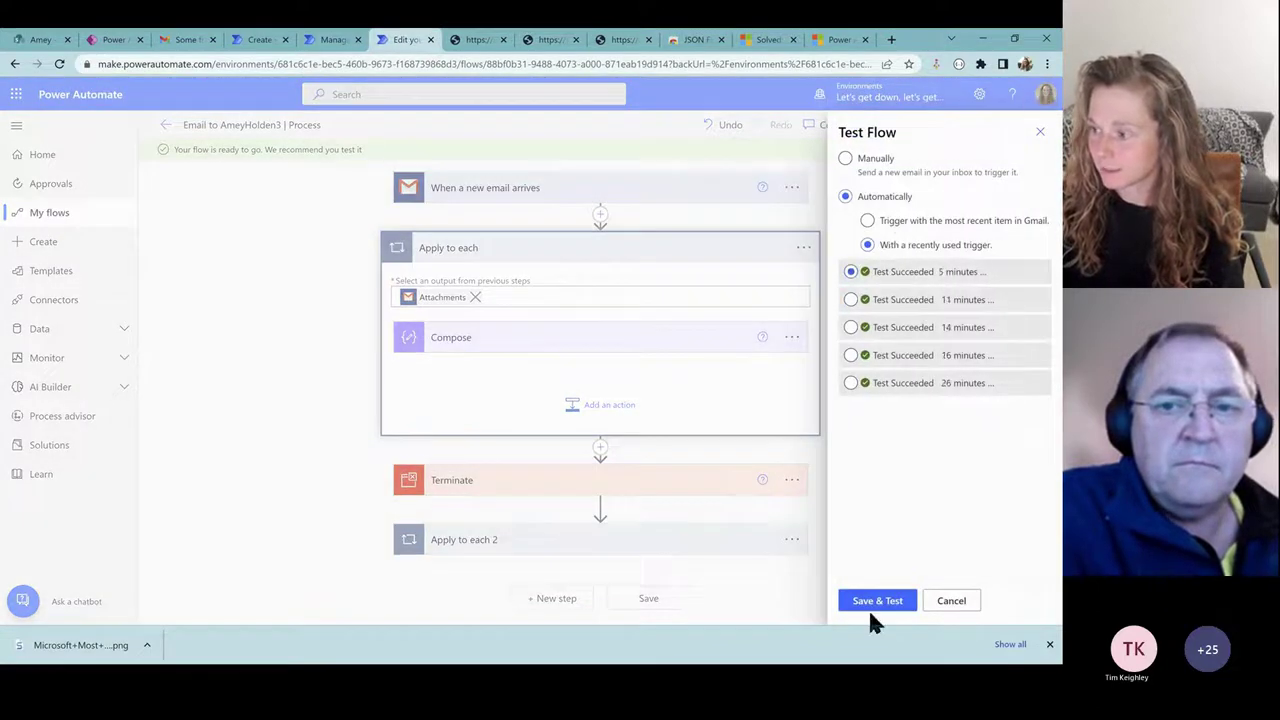
click(877, 601)
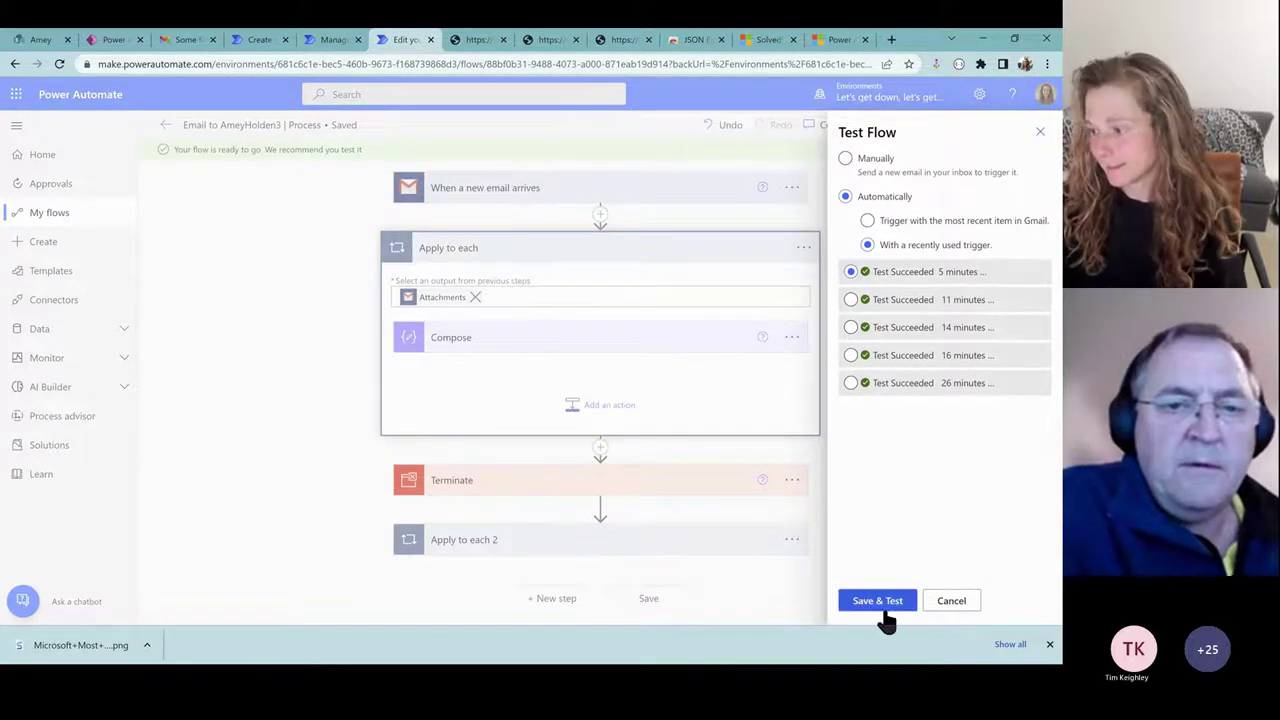
click(878, 604)
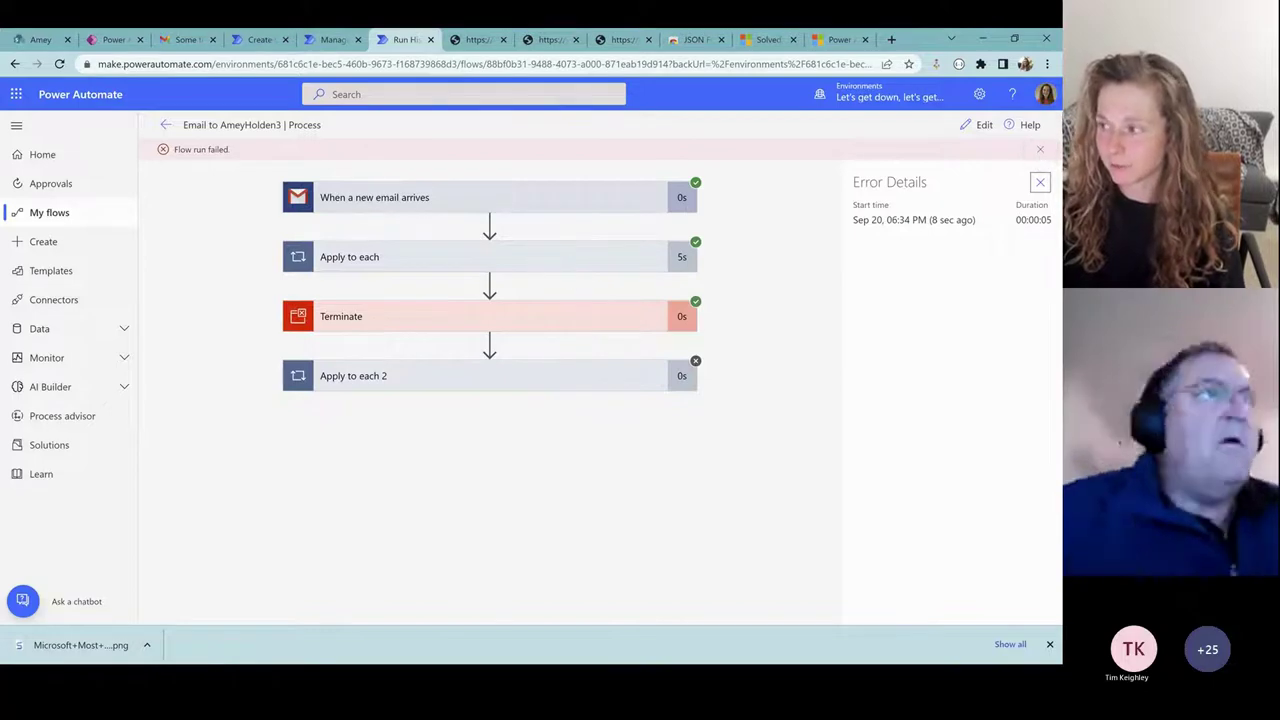
Step: Reopen the flow for editing and delete the Terminate action
click(980, 125)
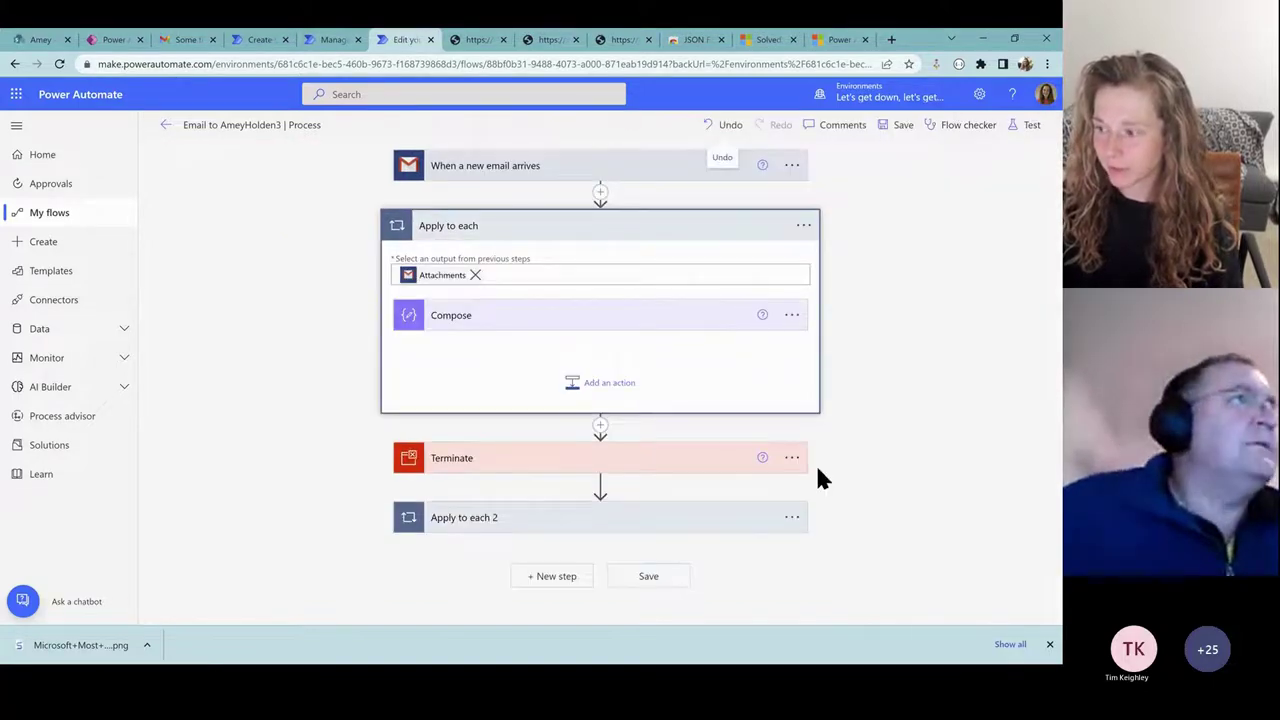
click(792, 460)
click(866, 603)
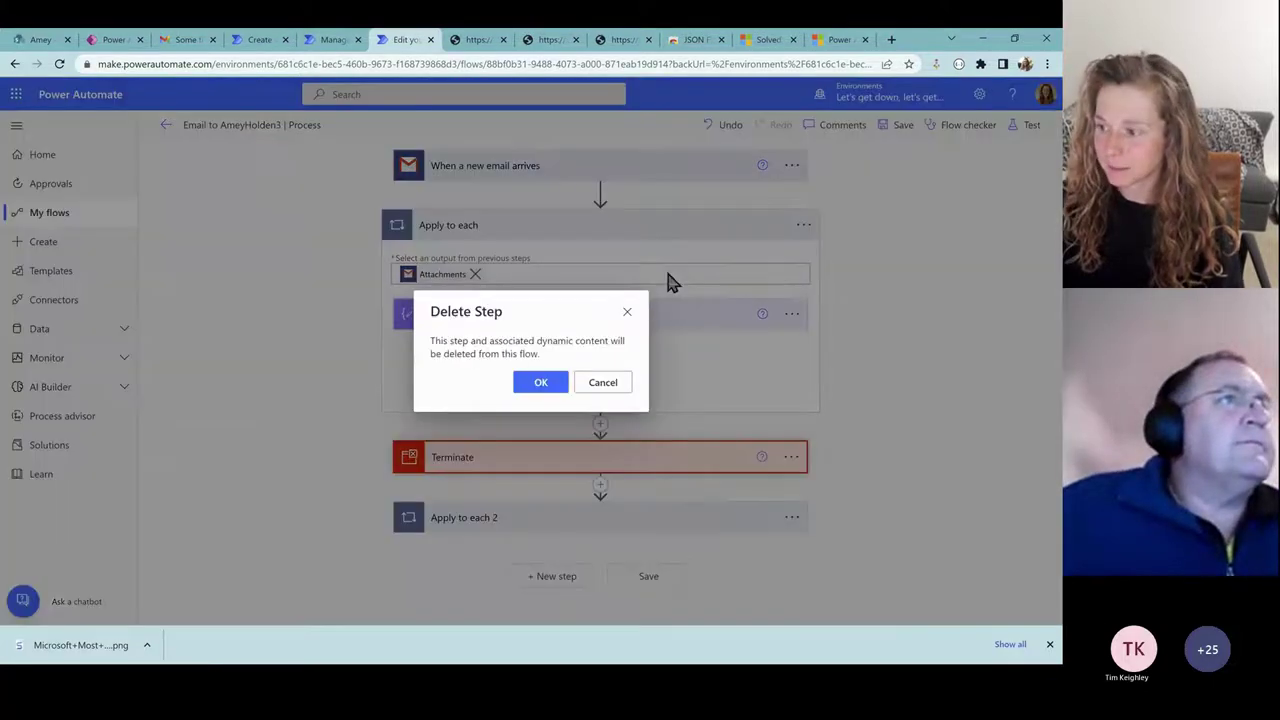
click(545, 387)
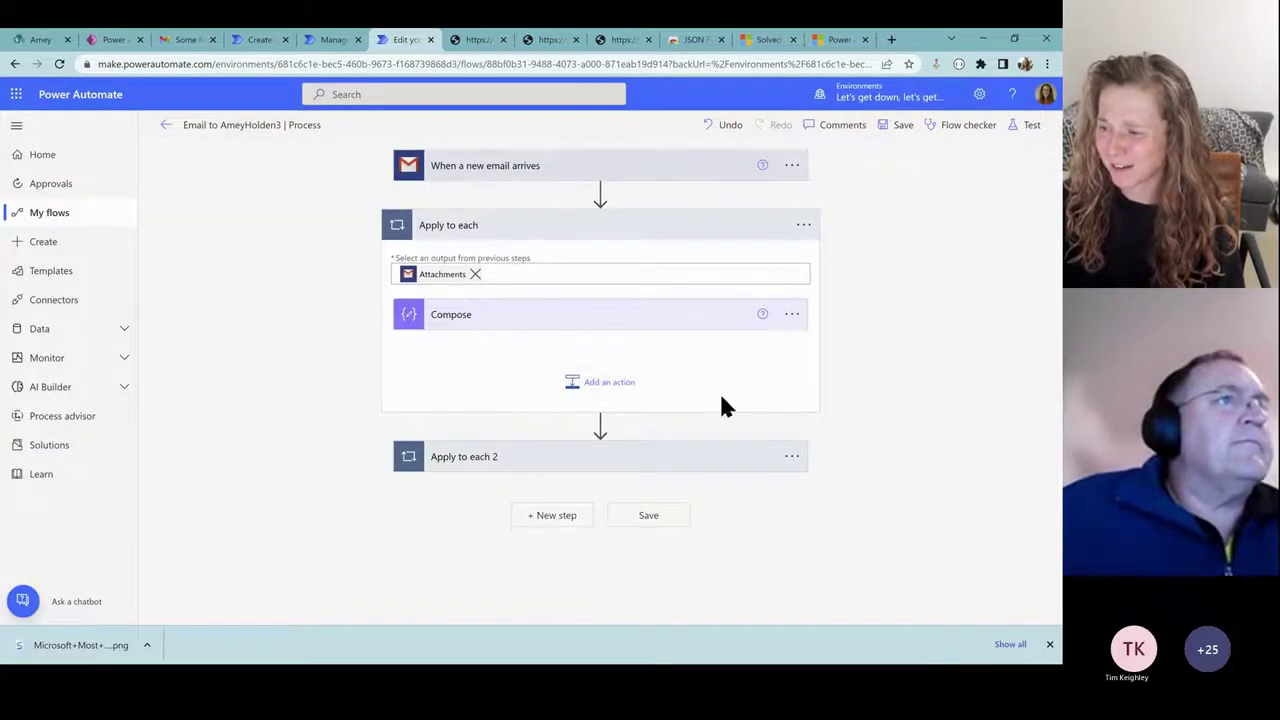
Step: Configure Apply to each 2 to run after Apply to each is successful, has failed, is skipped or has timed out
click(794, 458)
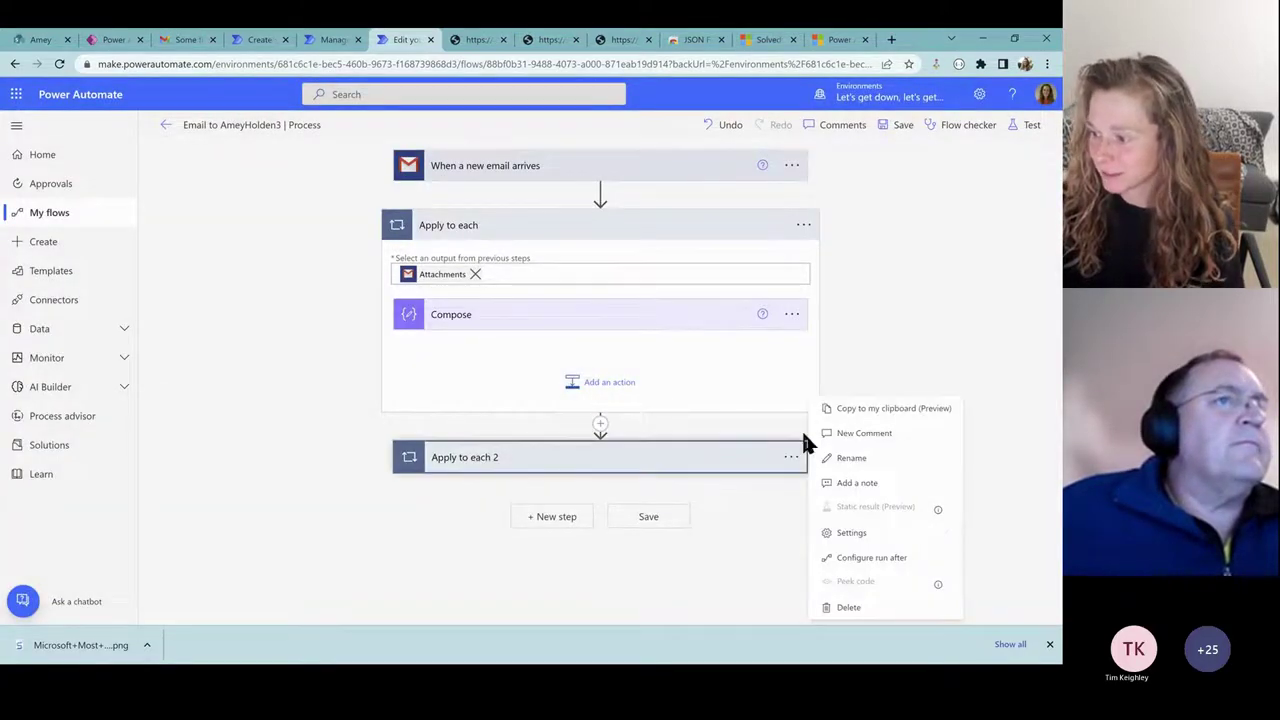
click(886, 558)
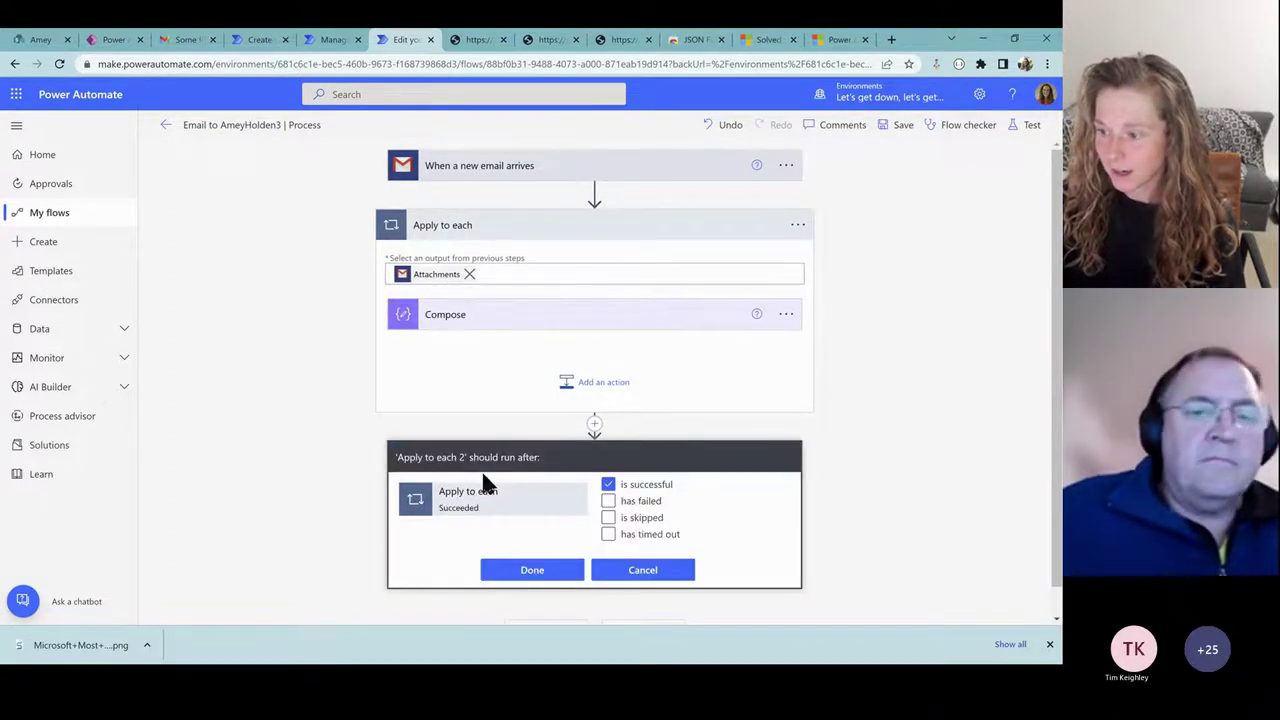
click(608, 501)
click(608, 517)
click(610, 534)
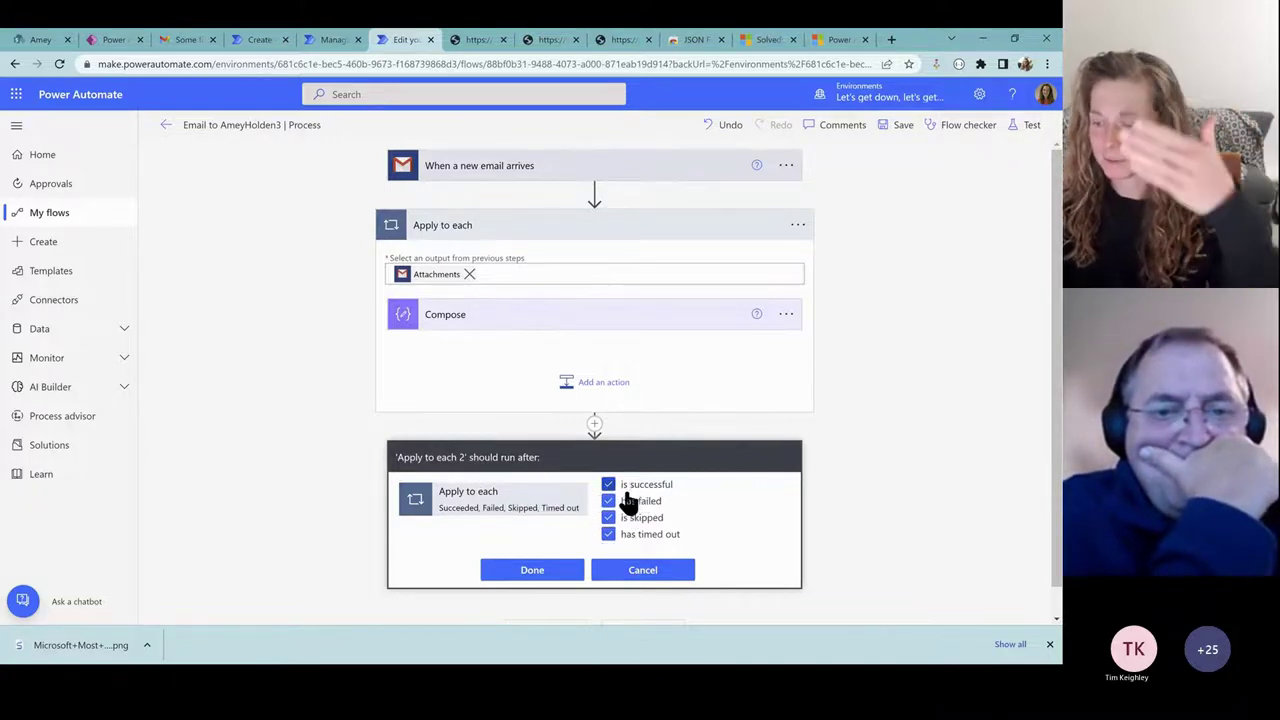
click(540, 570)
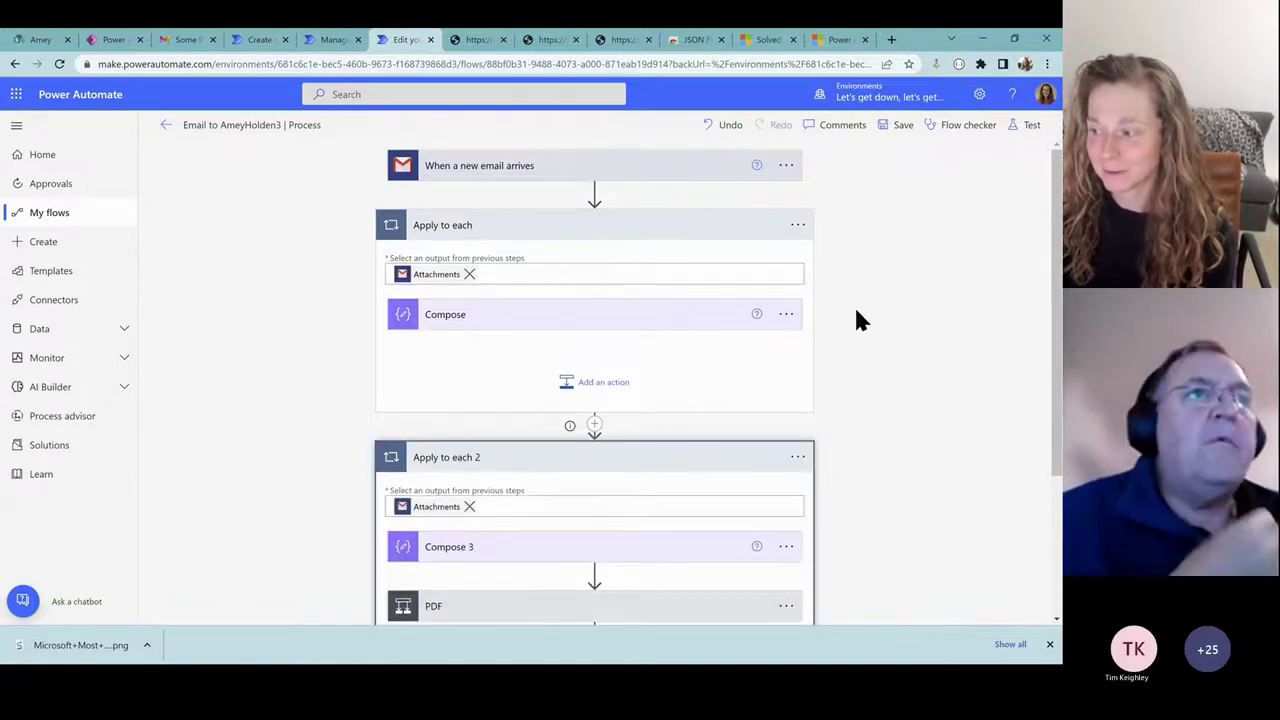
Step: Configure Apply to each 2 to run only after Apply to each has timed out, clearing the other run-after statuses
click(804, 236)
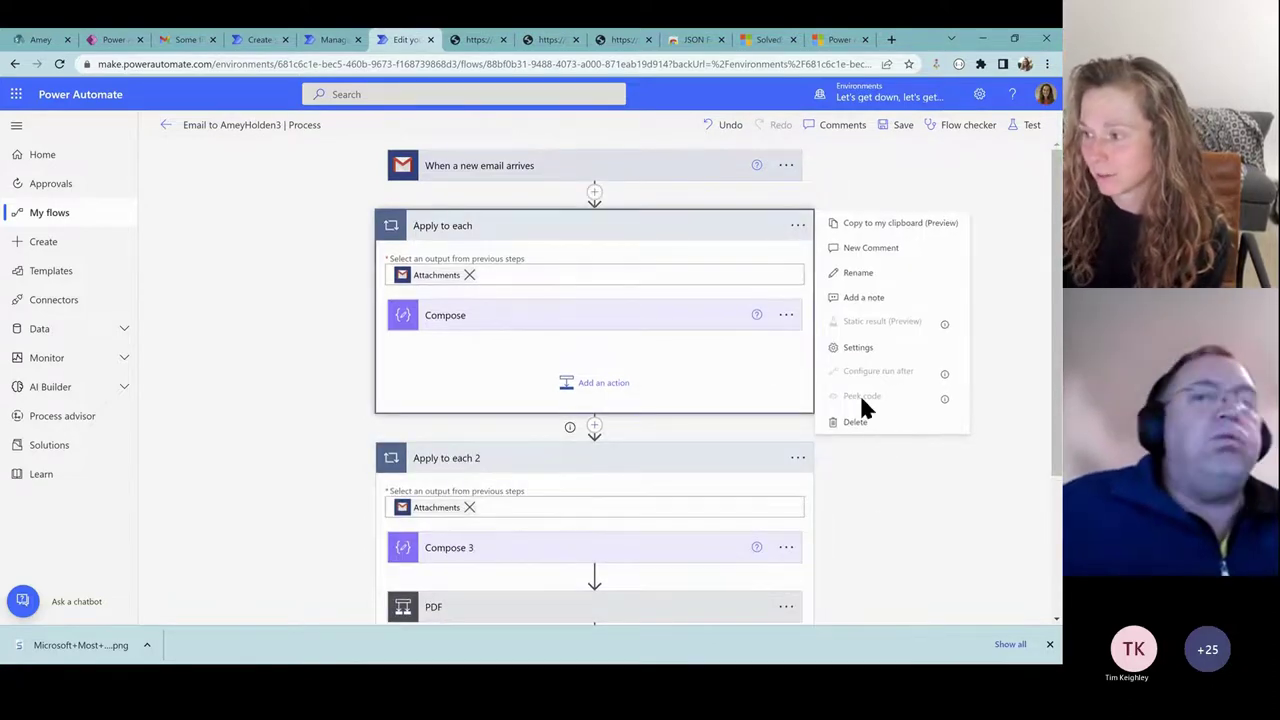
click(798, 457)
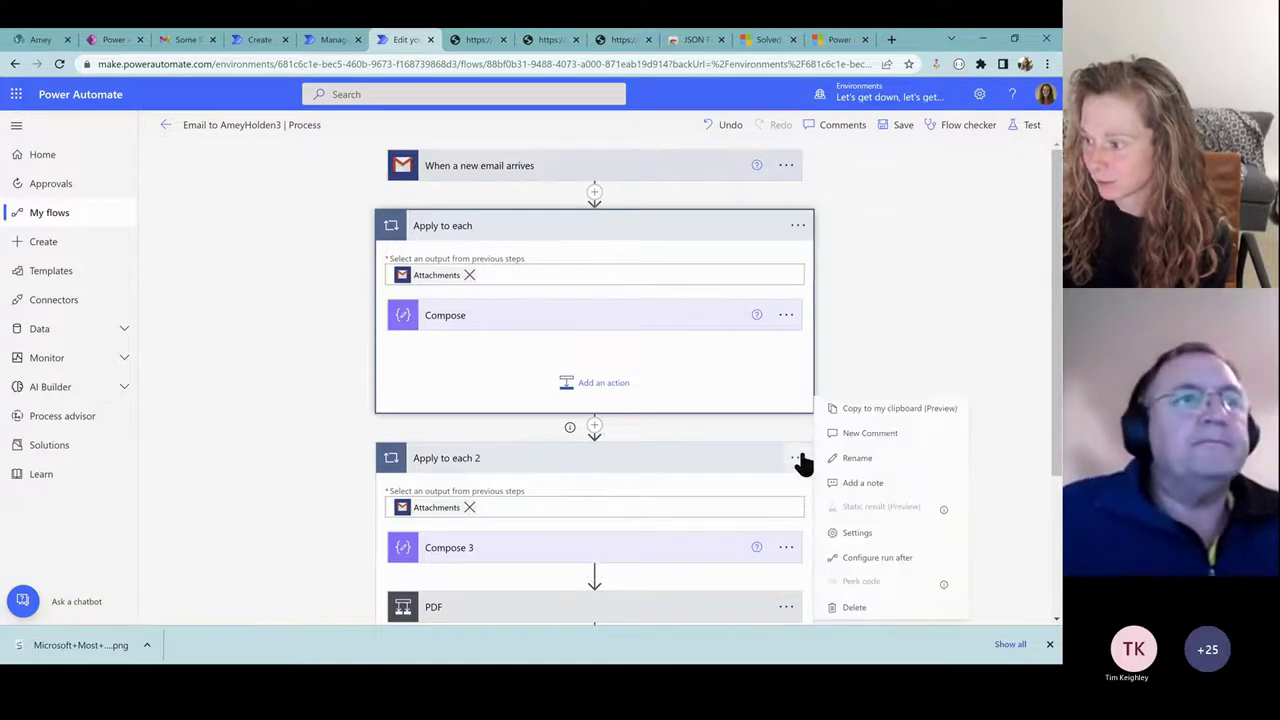
click(875, 558)
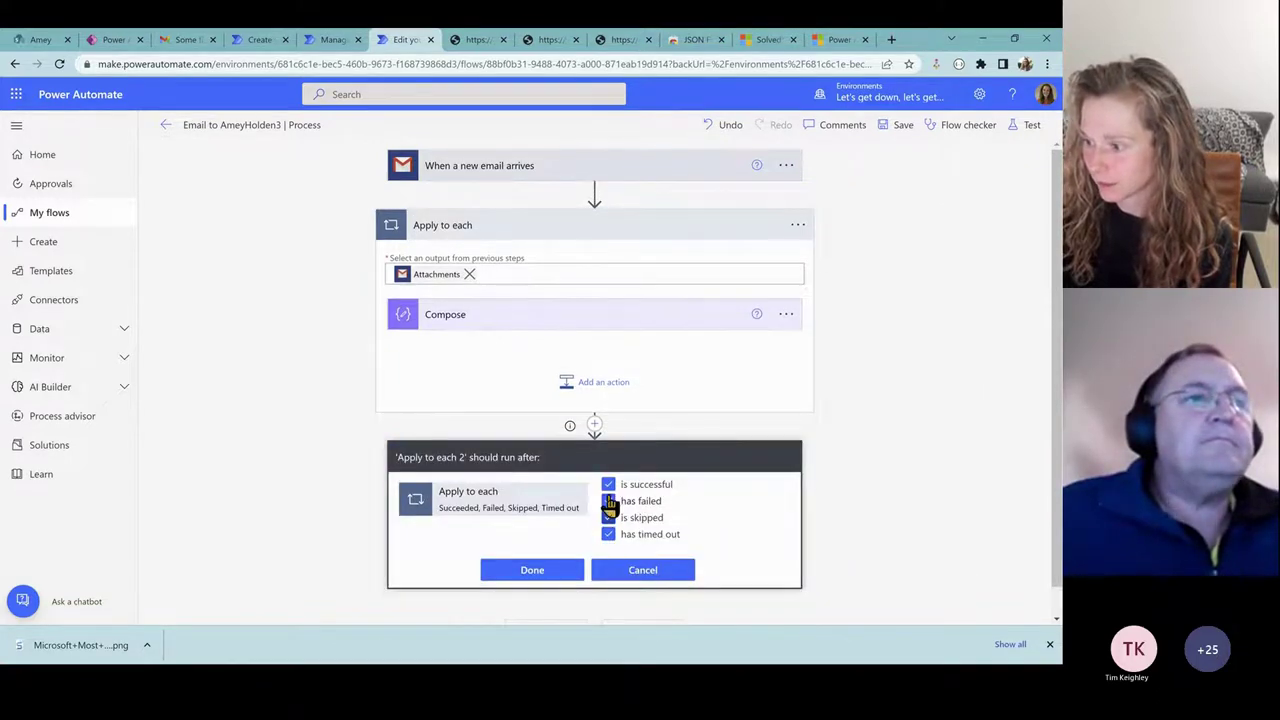
click(608, 484)
click(608, 501)
click(608, 517)
click(608, 534)
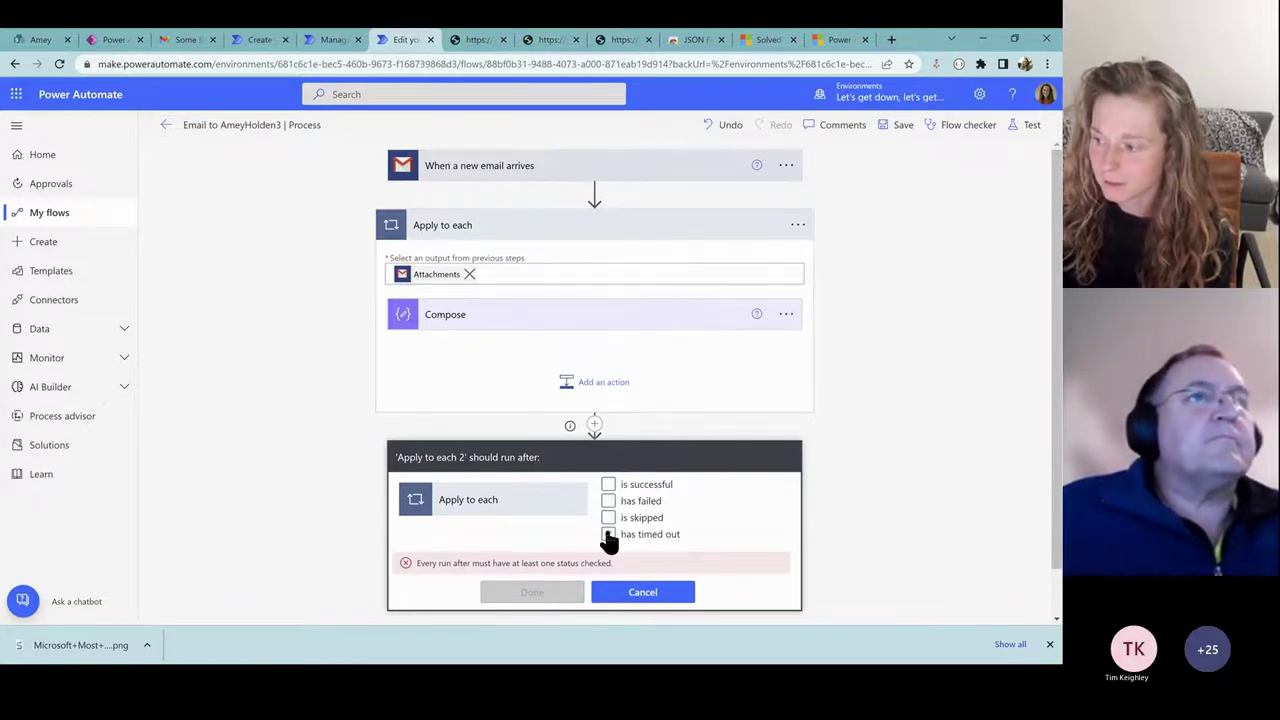
click(608, 534)
click(532, 570)
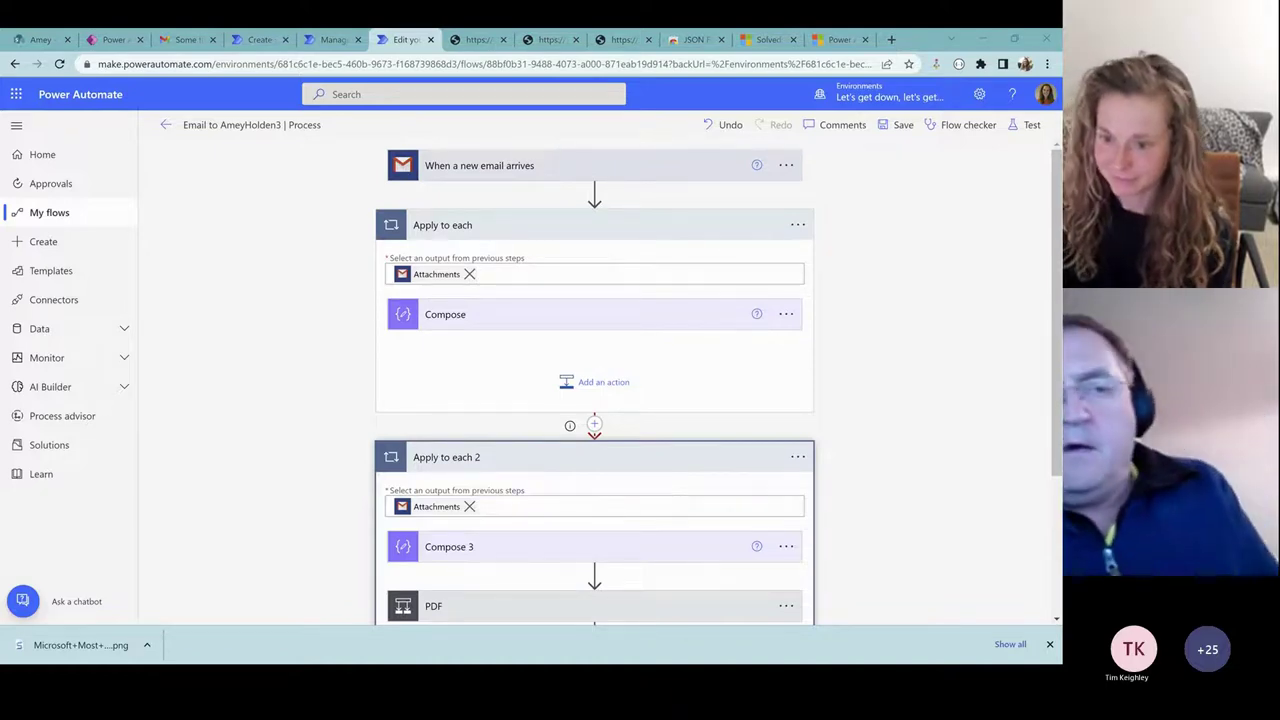
key(super+d)
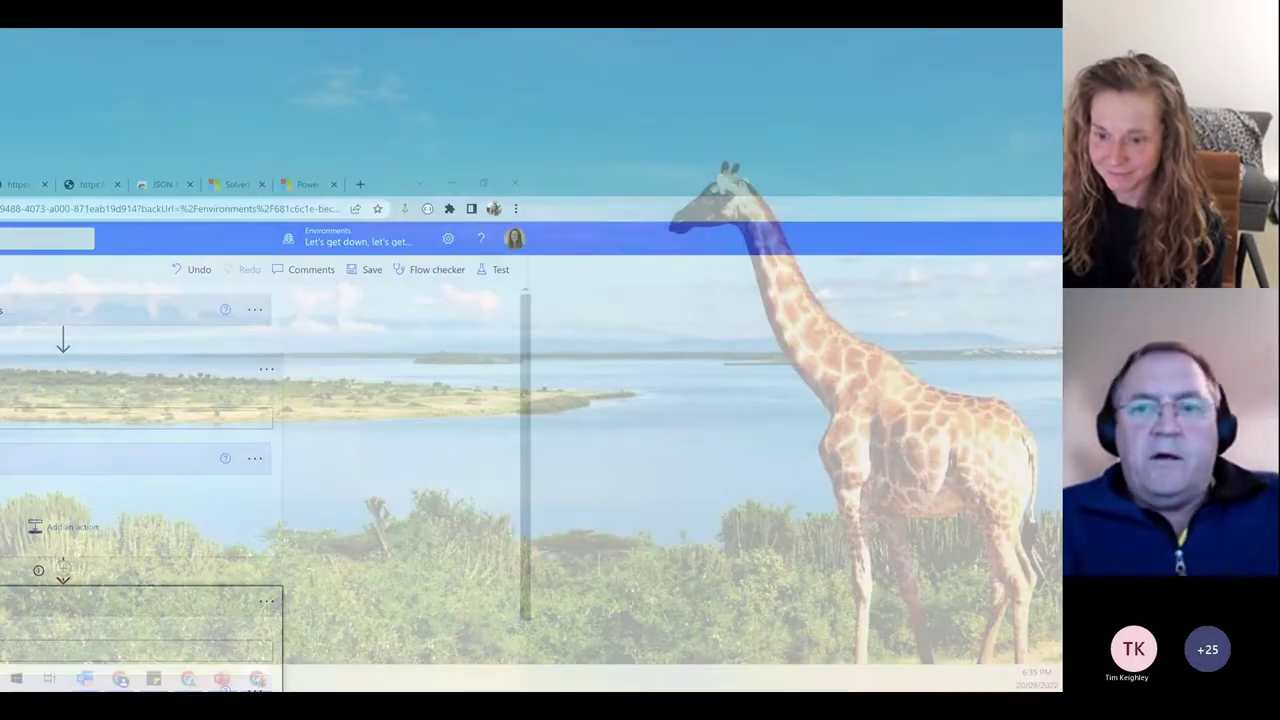
key(super+d)
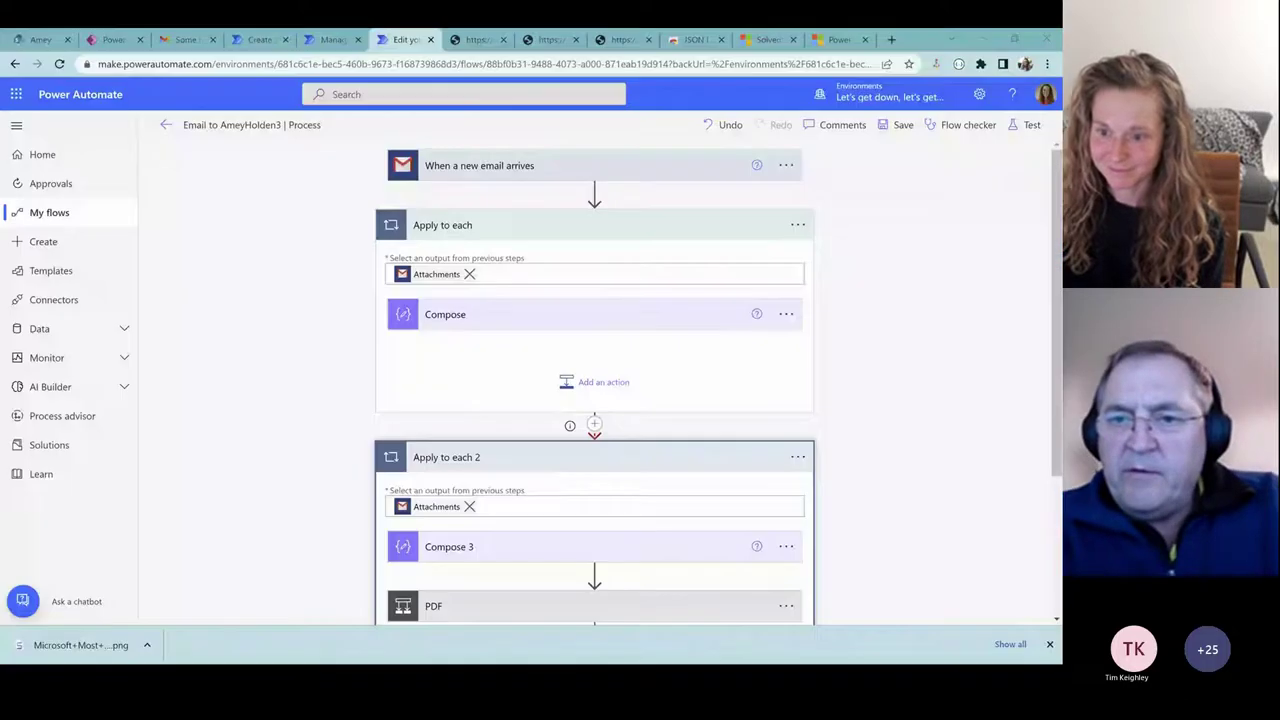